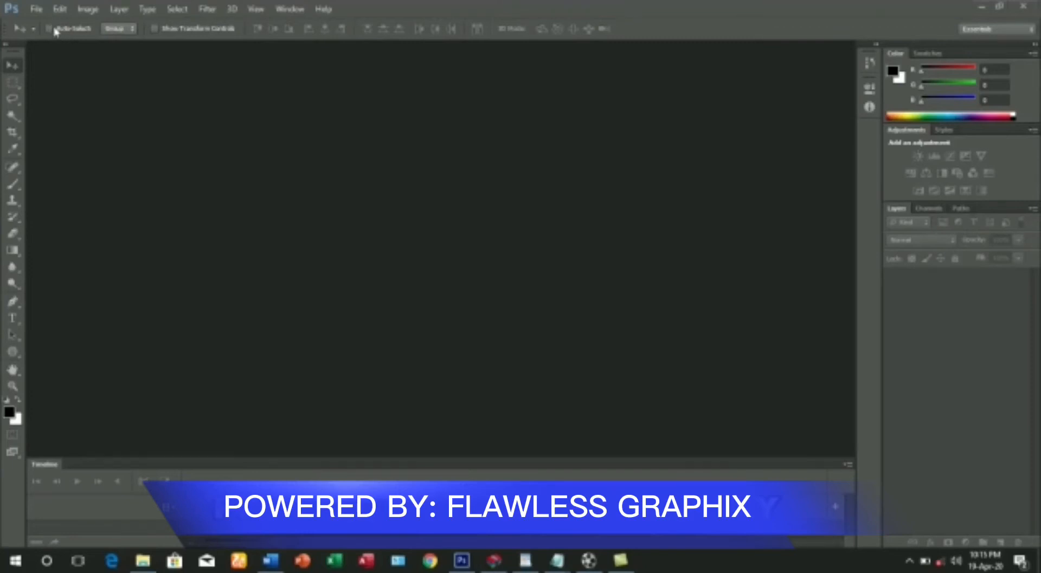
Step: Enable Auto-Select and Show Transform Controls for the Move tool
{"action": "left_click", "coordinate": [53, 31]}
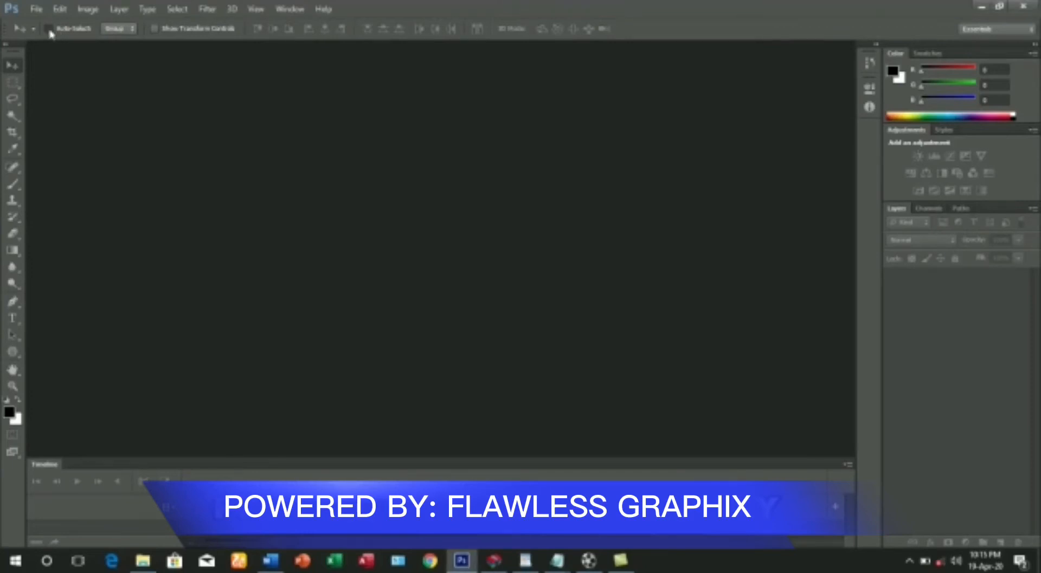
{"action": "left_click", "coordinate": [49, 29]}
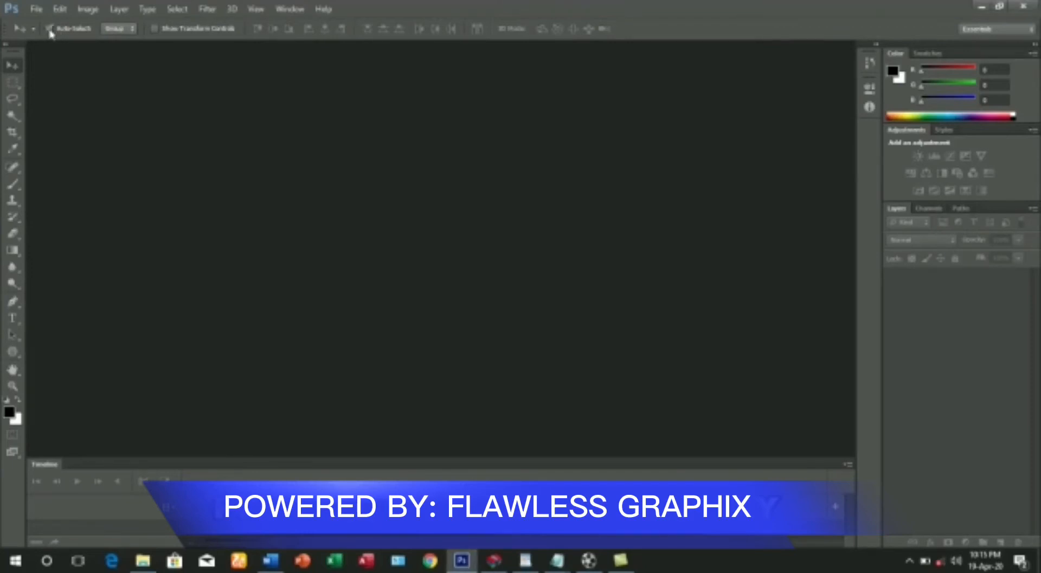
{"action": "left_click", "coordinate": [156, 30]}
Step: Create a new A4 document from the International Paper preset
{"action": "left_click", "coordinate": [37, 10]}
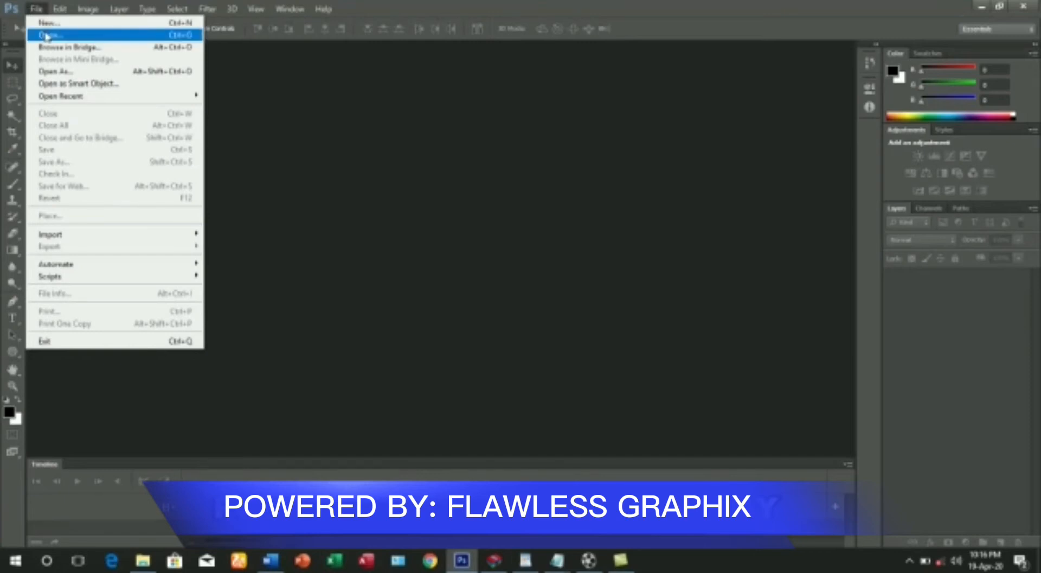
{"action": "left_click", "coordinate": [46, 25]}
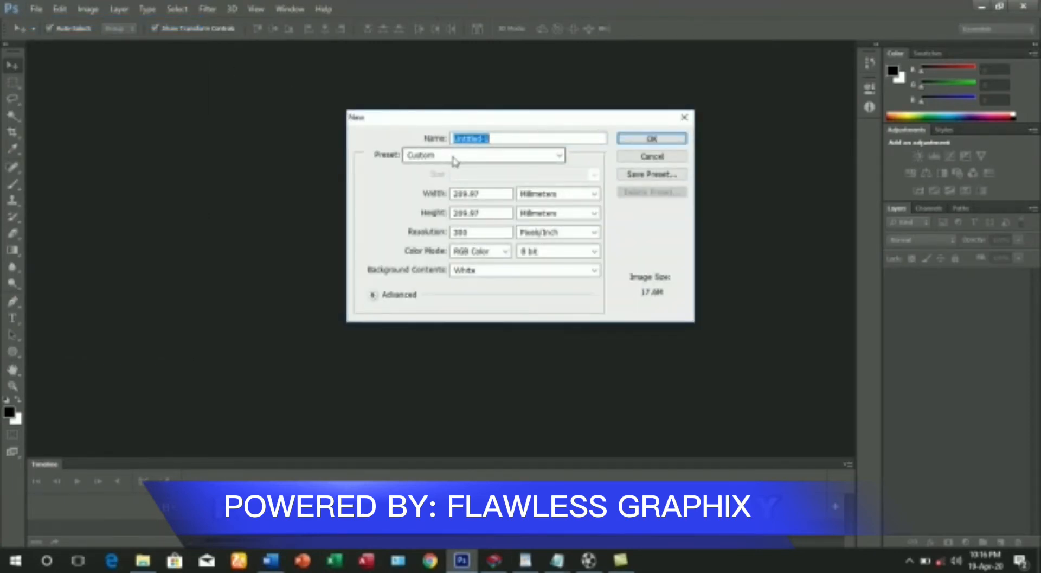
{"action": "left_click", "coordinate": [558, 157]}
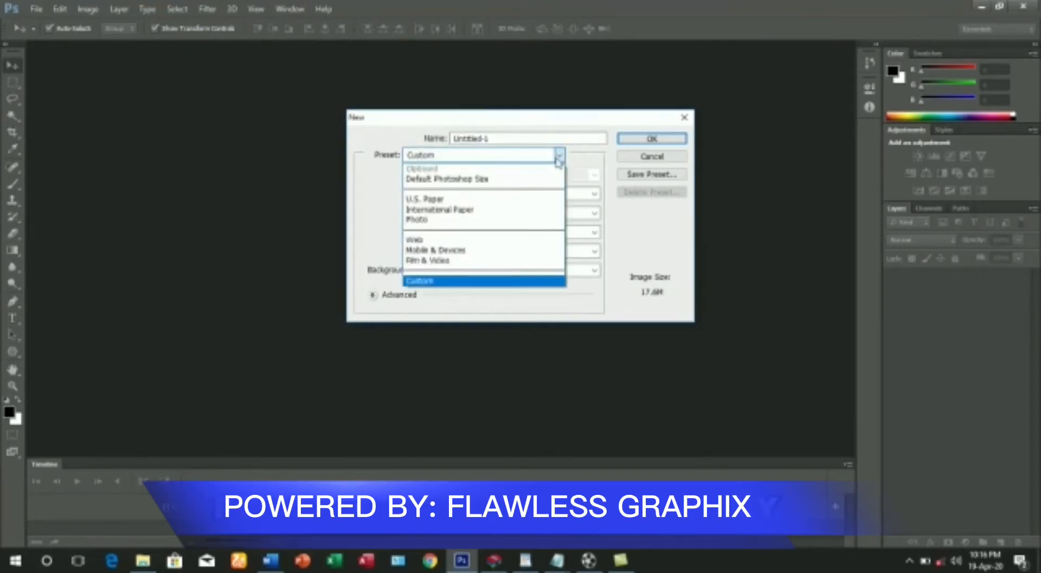
{"action": "left_click", "coordinate": [454, 210]}
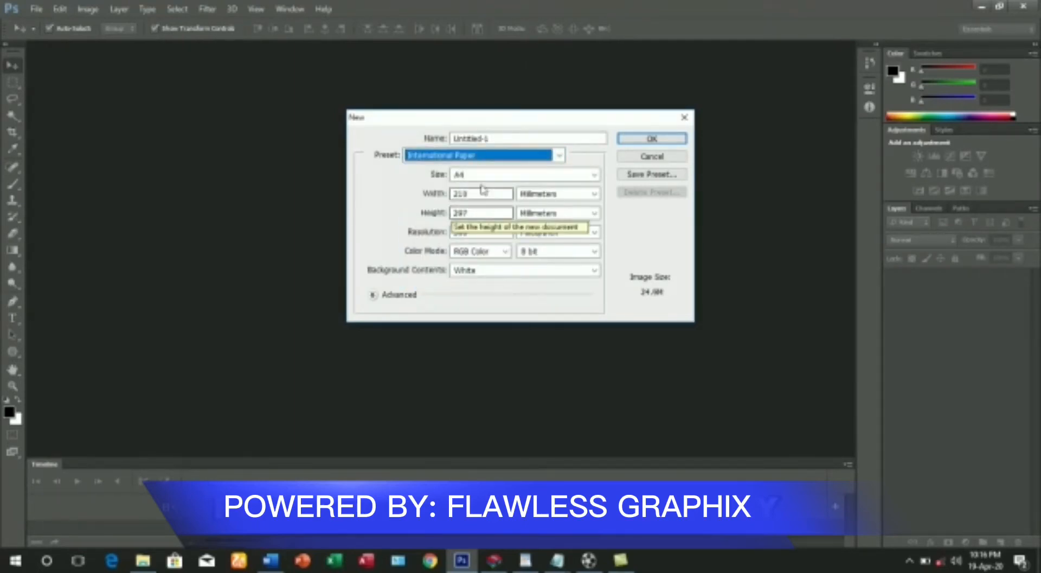
{"action": "left_click", "coordinate": [640, 139]}
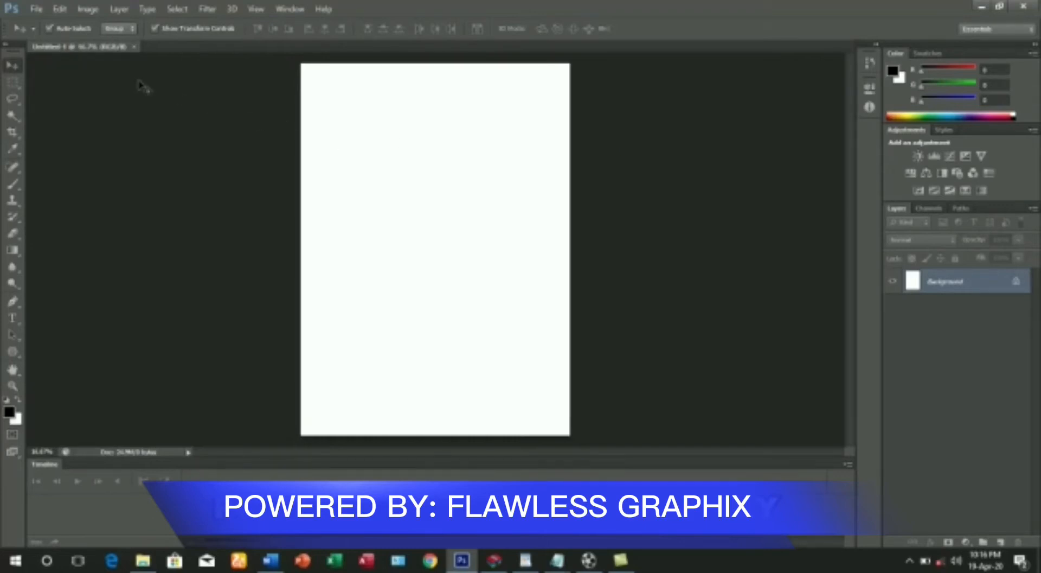
Step: Create a second new document from the International Paper preset, choosing the A3 size
{"action": "left_click", "coordinate": [37, 10]}
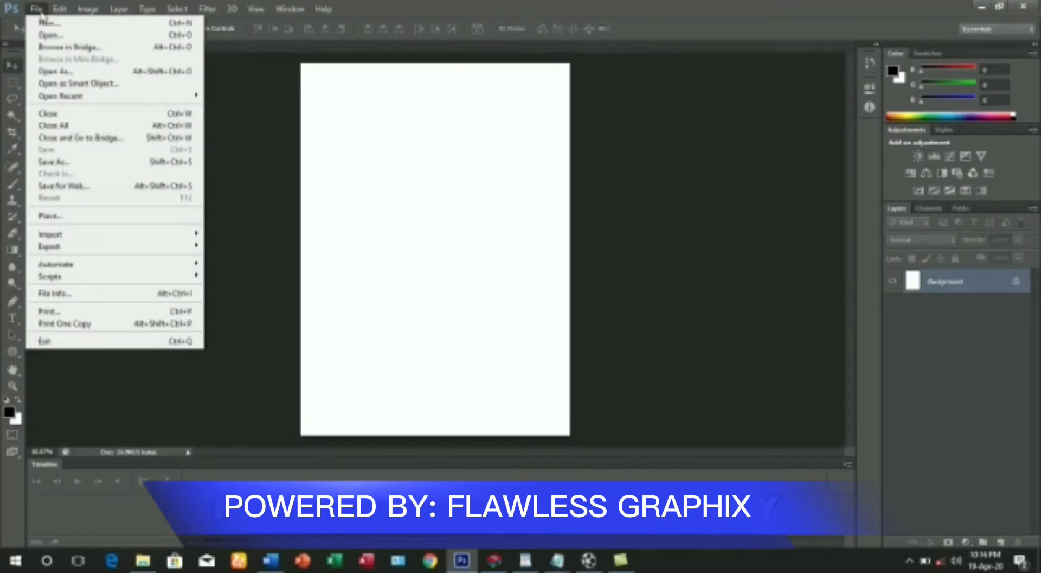
{"action": "left_click", "coordinate": [49, 22]}
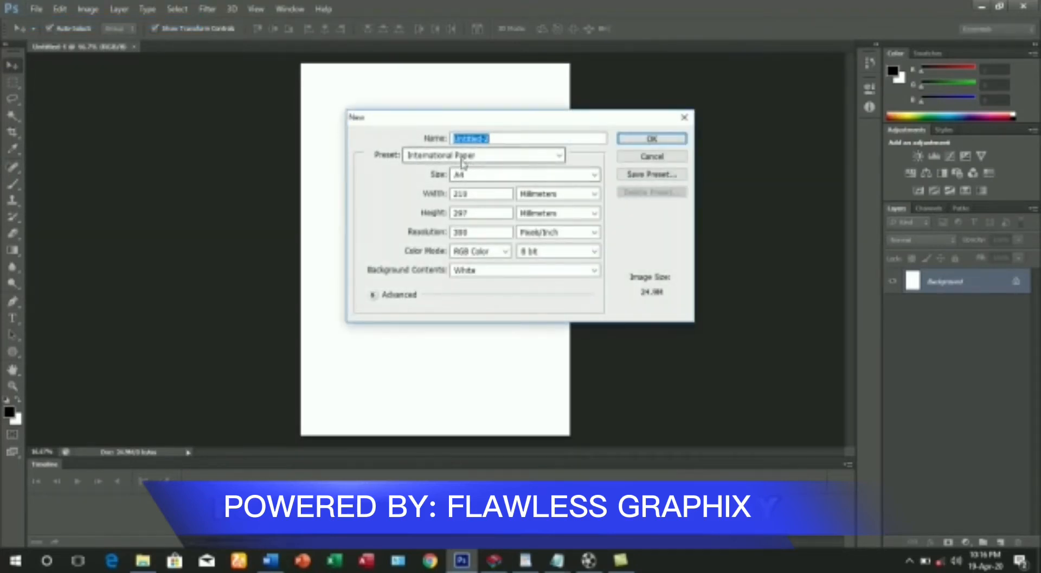
{"action": "left_click", "coordinate": [495, 176]}
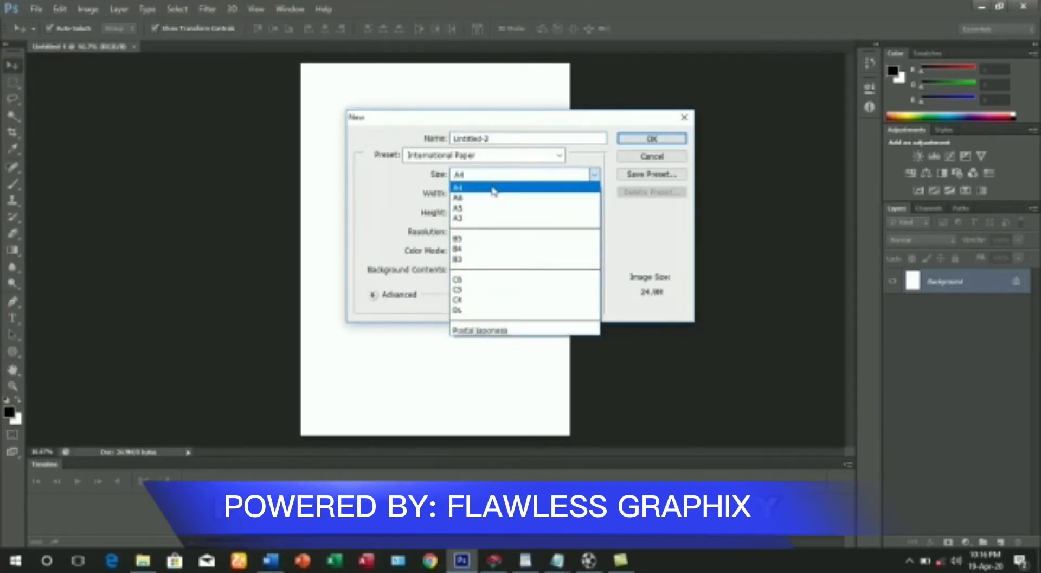
{"action": "left_click", "coordinate": [483, 218]}
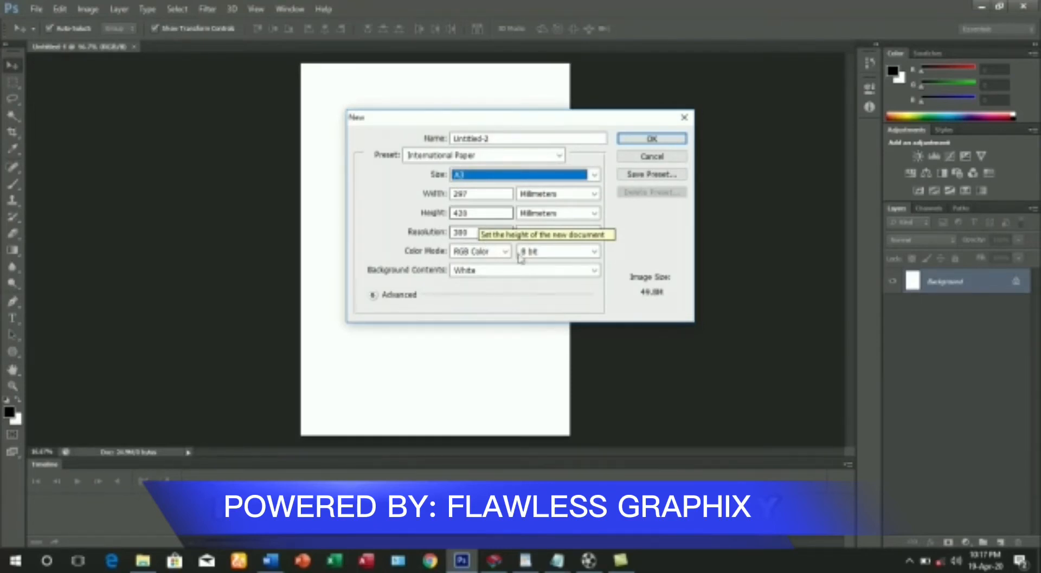
{"action": "left_click", "coordinate": [653, 139]}
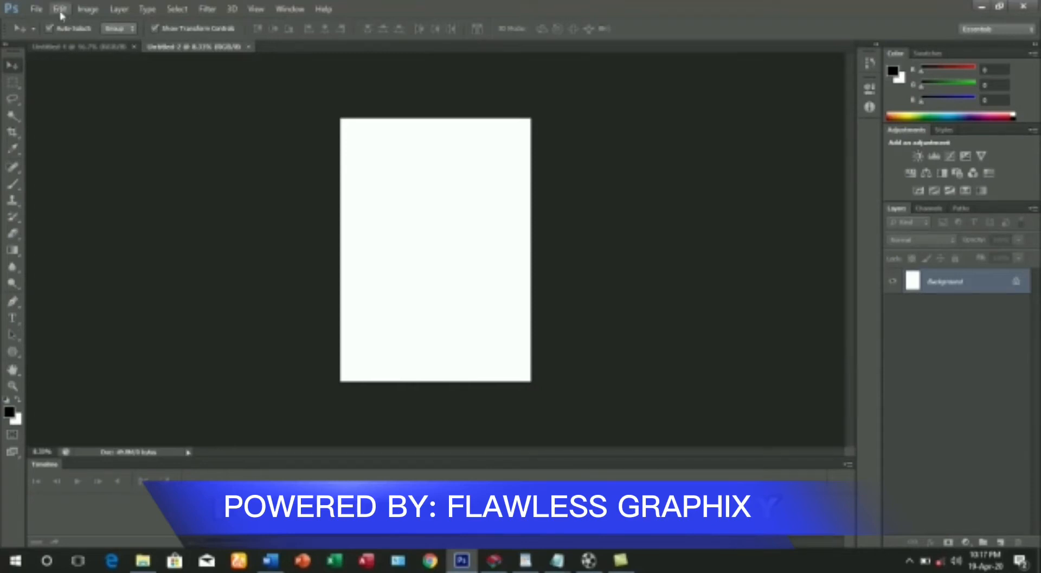
Step: Start a third new document with its dimensions in centimeters and set the width to 10 cm
{"action": "left_click", "coordinate": [38, 9]}
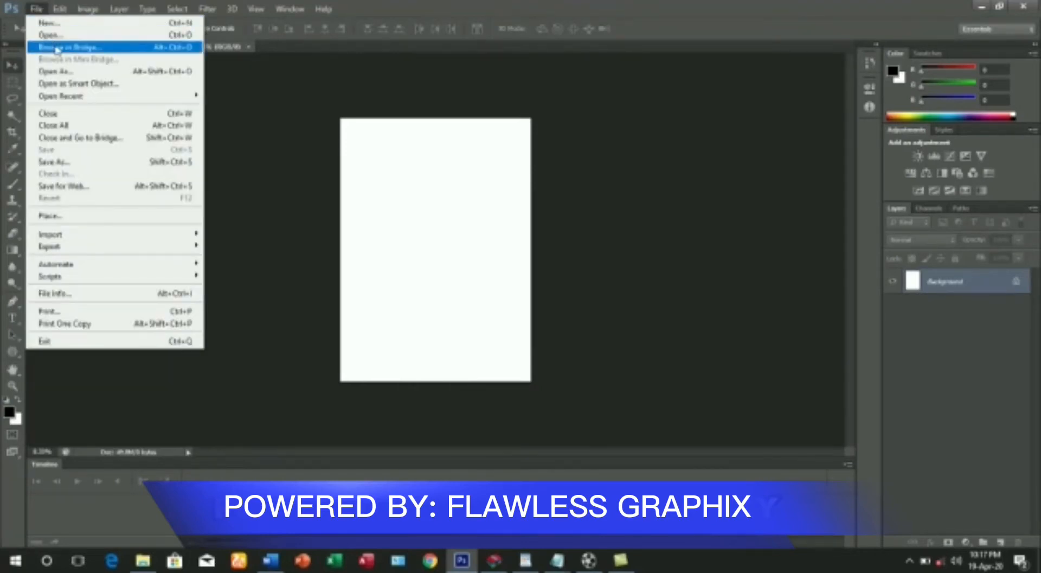
{"action": "left_click", "coordinate": [46, 24]}
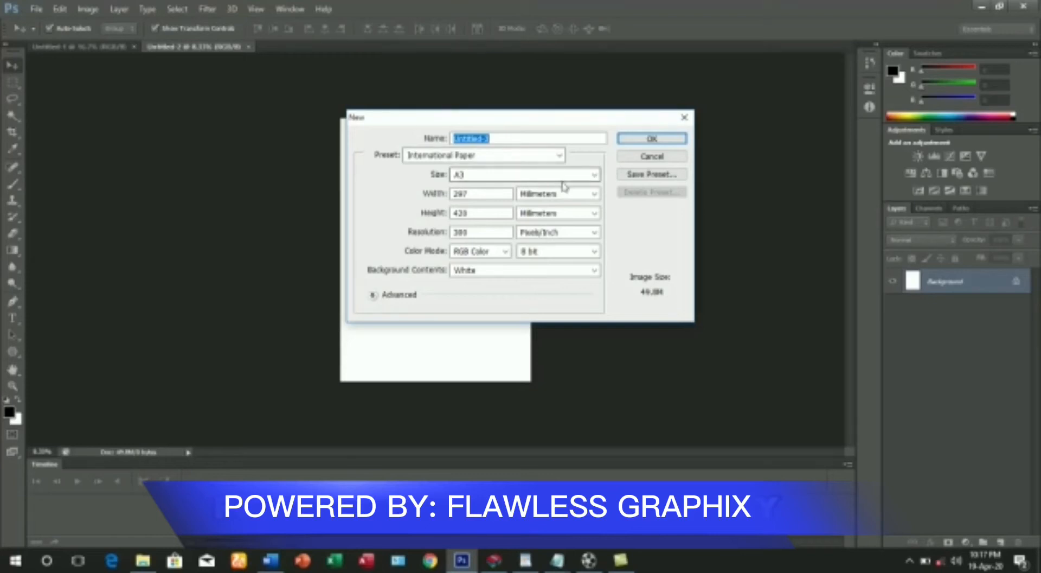
{"action": "left_click", "coordinate": [595, 194]}
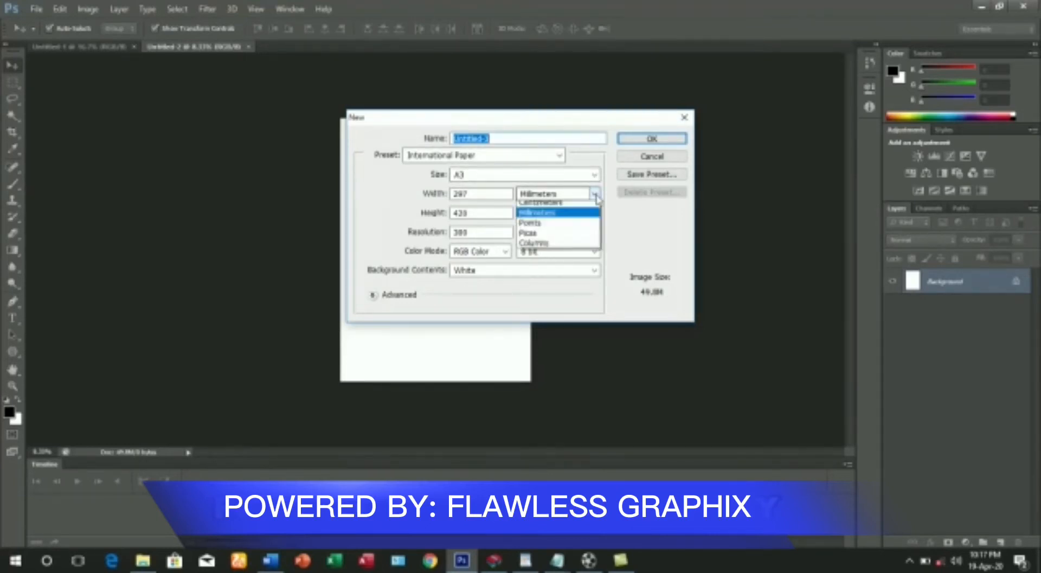
{"action": "left_click", "coordinate": [553, 227]}
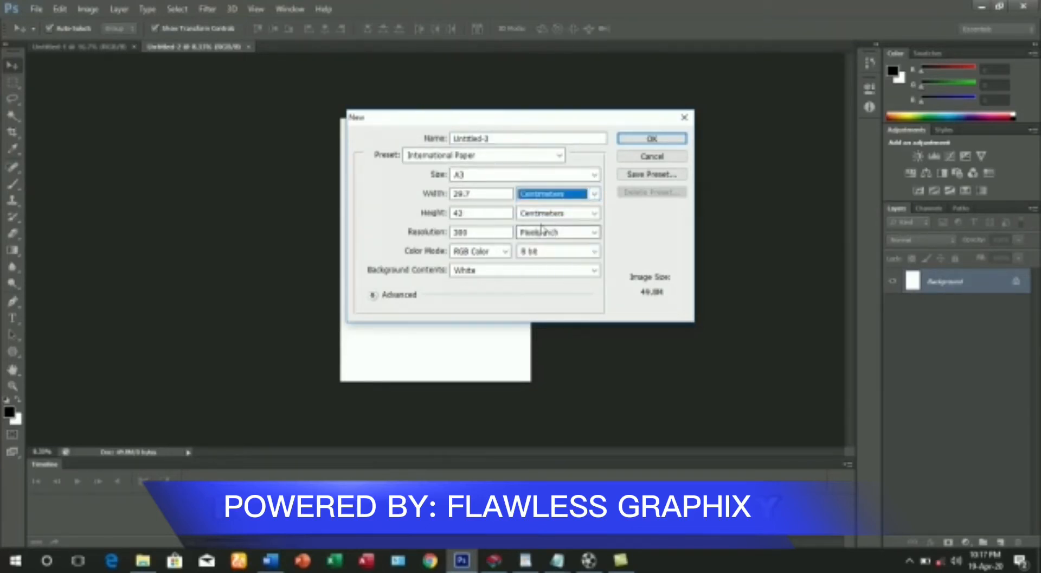
{"action": "left_click", "coordinate": [484, 193]}
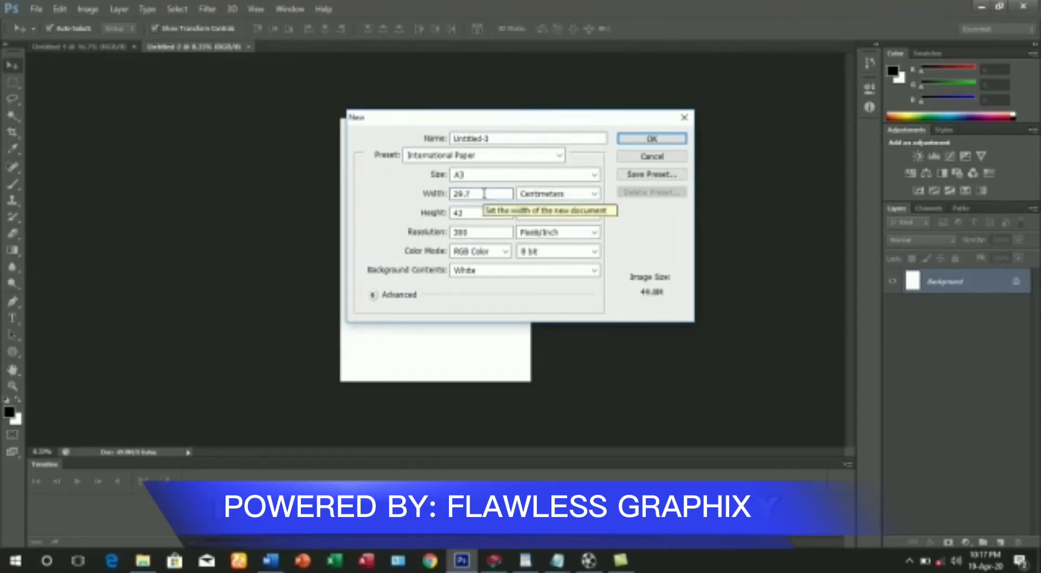
{"action": "key", "text": "BackSpace"}
{"action": "key", "text": "BackSpace"}
{"action": "key", "text": "BackSpace"}
{"action": "key", "text": "BackSpace"}
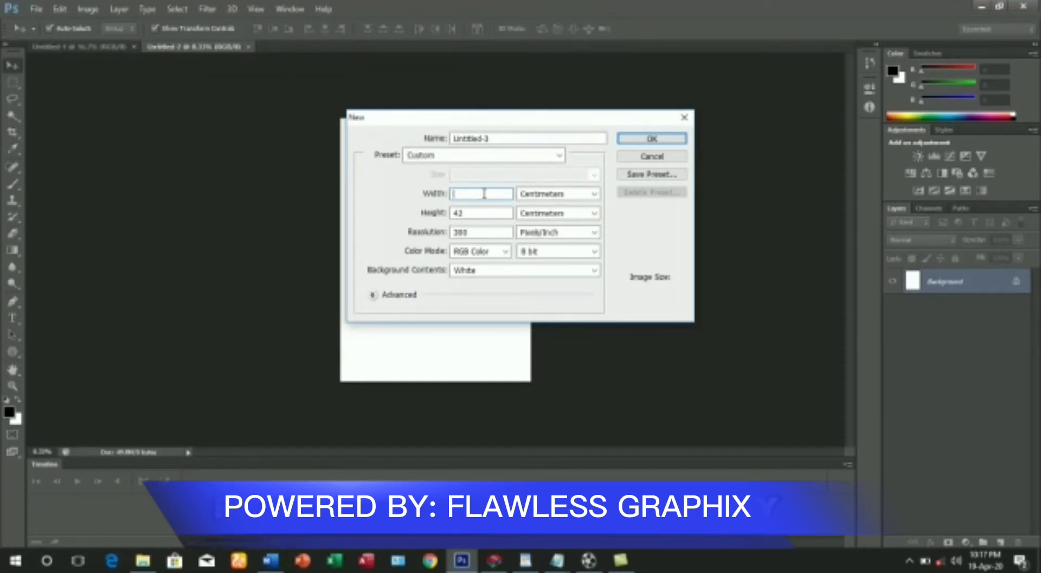
{"action": "type", "text": "10"}
Step: Set the third document's height to 10 cm and create it
{"action": "left_click", "coordinate": [473, 214]}
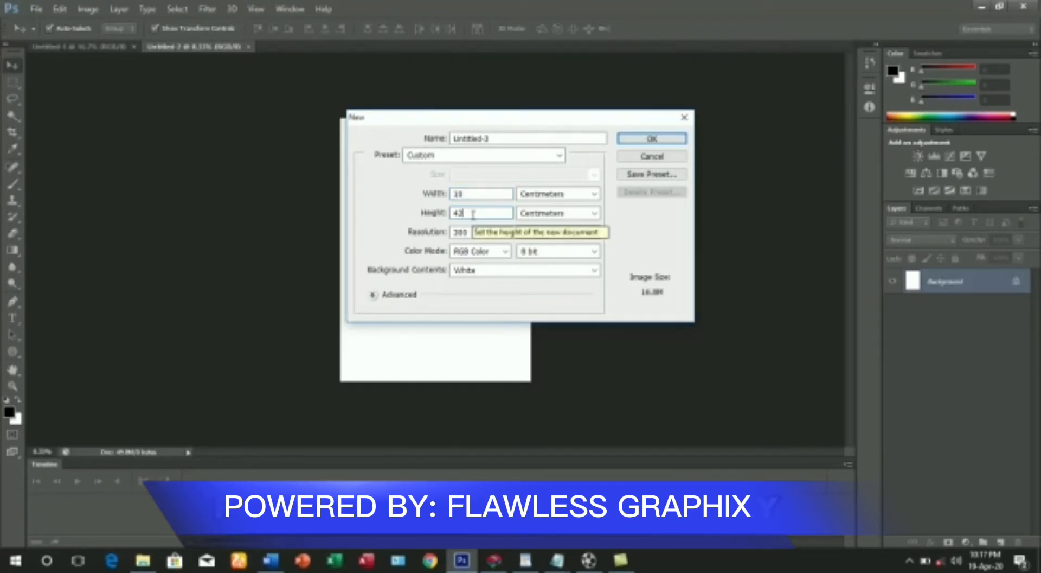
{"action": "key", "text": "BackSpace"}
{"action": "key", "text": "BackSpace"}
{"action": "type", "text": "1"}
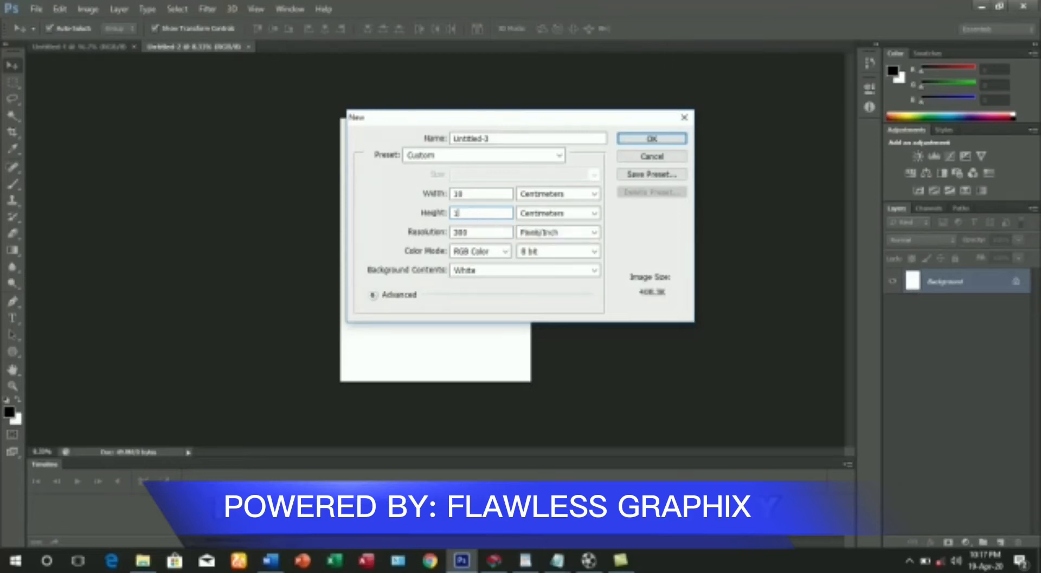
{"action": "type", "text": "0"}
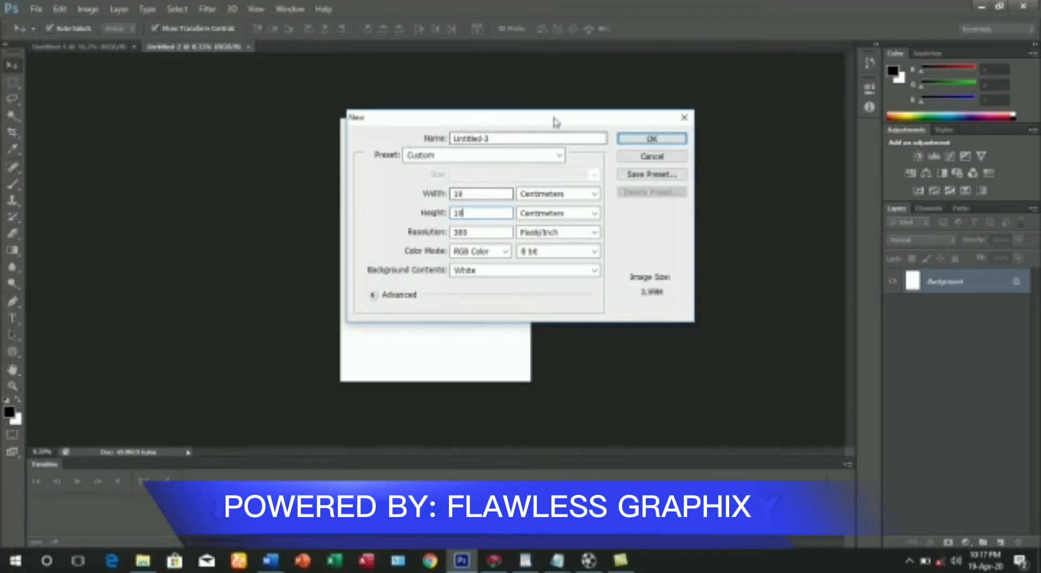
{"action": "left_click", "coordinate": [651, 139]}
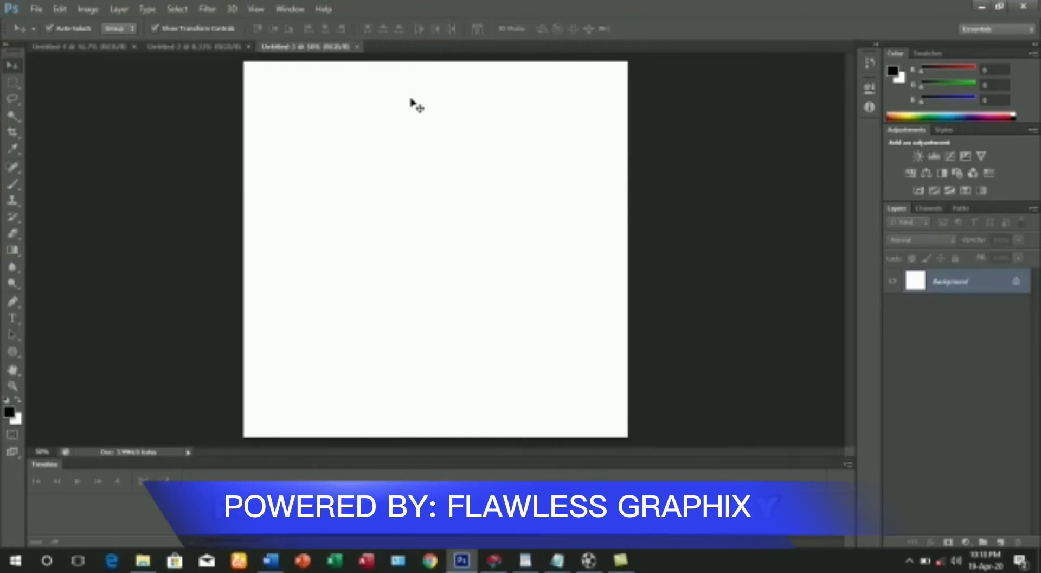
Step: Start a fourth new document using the International Paper preset in A4 size
{"action": "left_click", "coordinate": [36, 9]}
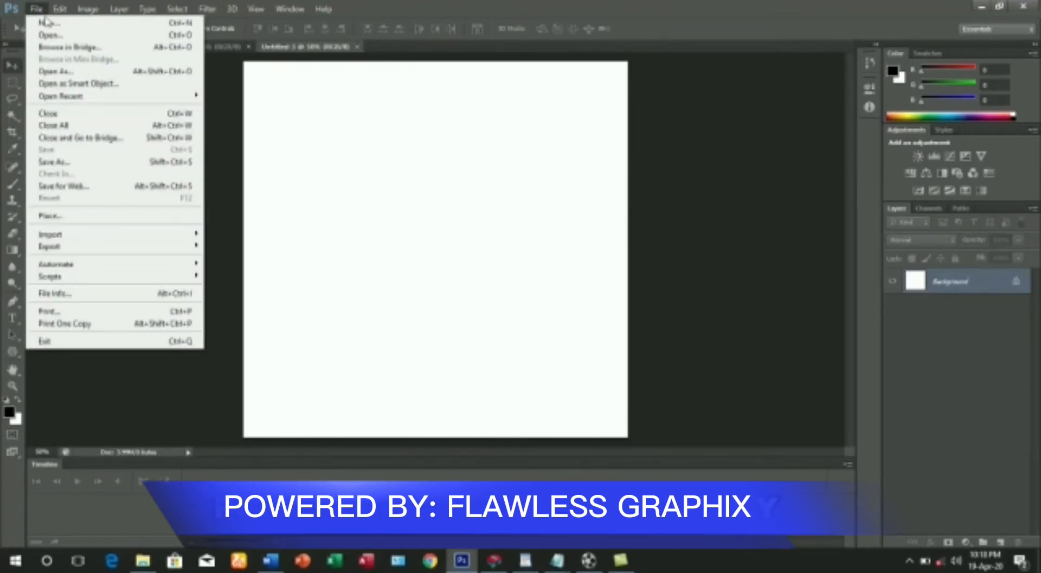
{"action": "left_click", "coordinate": [49, 24]}
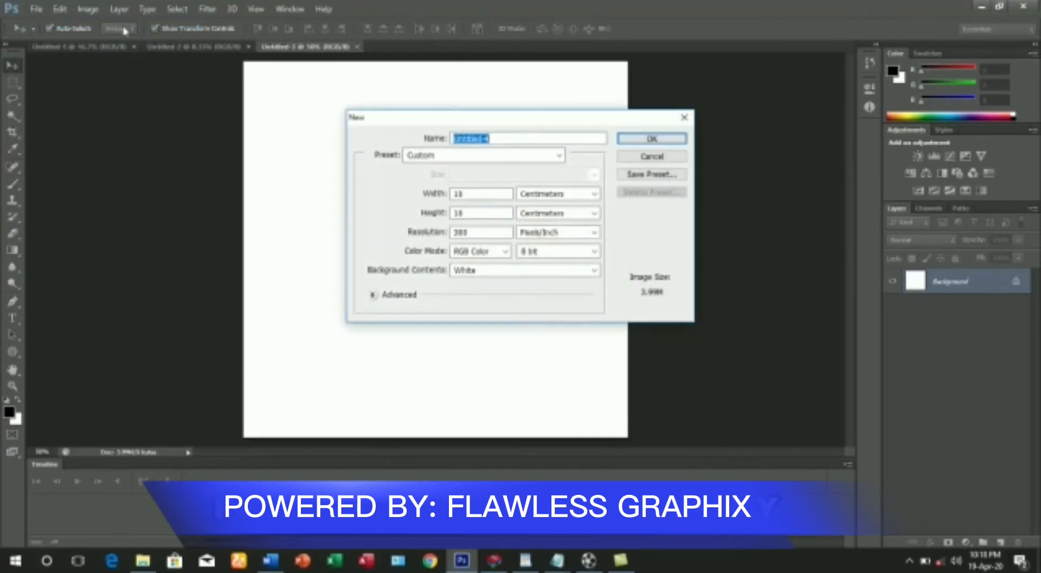
{"action": "left_click", "coordinate": [523, 157]}
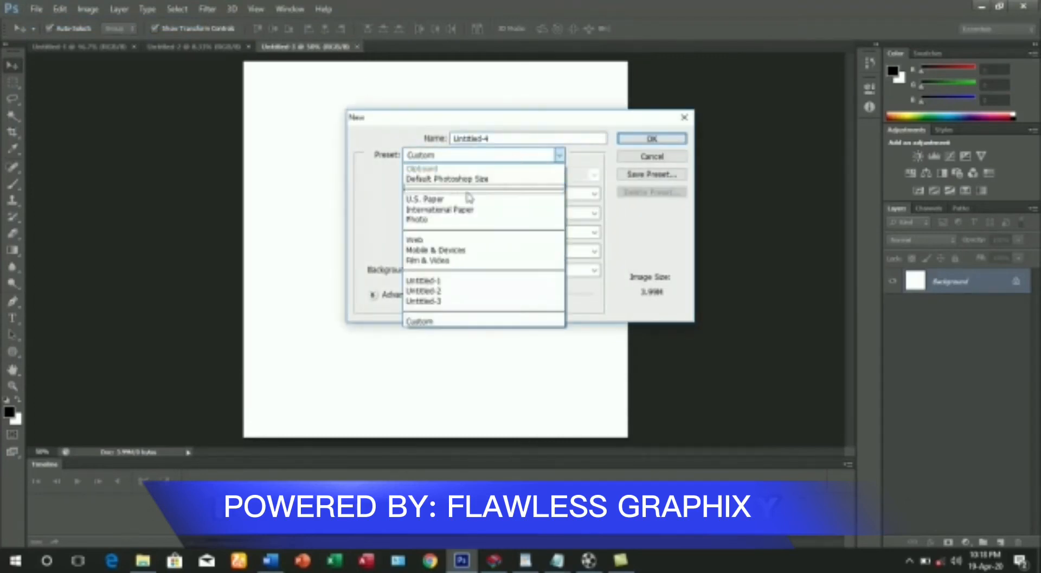
{"action": "left_click", "coordinate": [455, 209]}
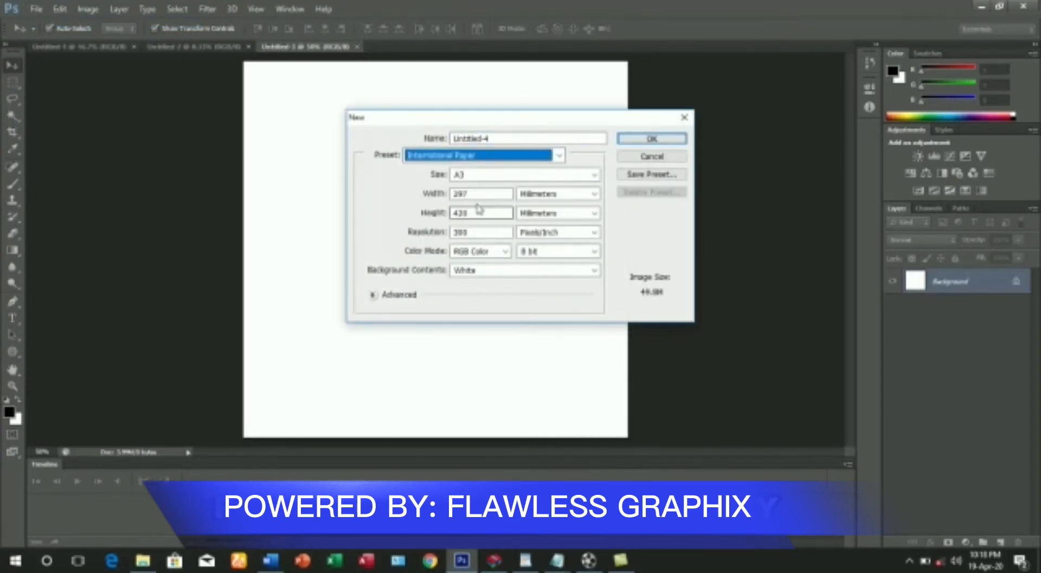
{"action": "left_click", "coordinate": [513, 175]}
{"action": "left_click", "coordinate": [488, 188]}
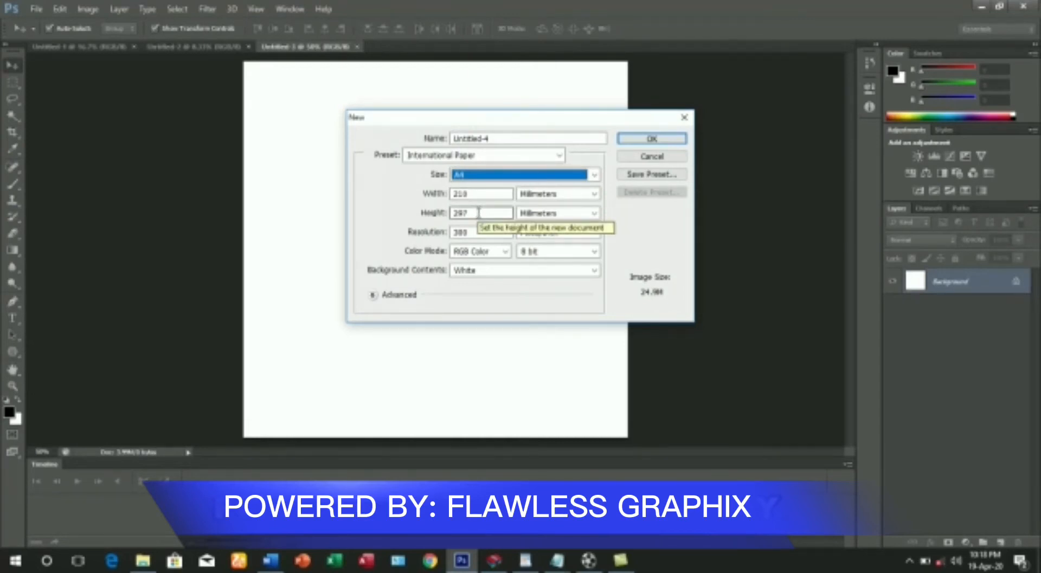
Step: Set the fourth document's height to 210 mm and create it
{"action": "left_click", "coordinate": [479, 213]}
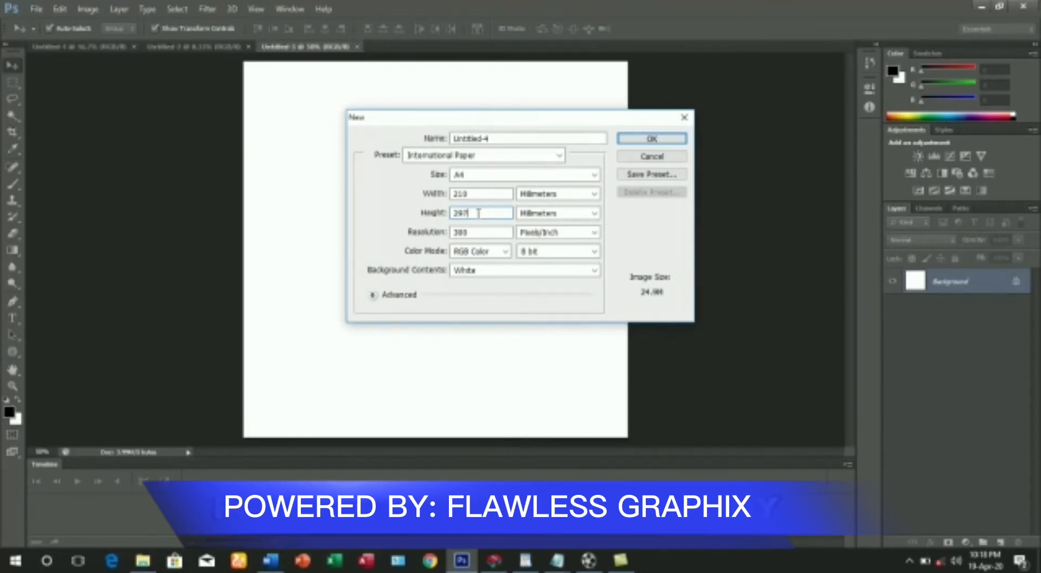
{"action": "key", "text": "BackSpace"}
{"action": "key", "text": "BackSpace"}
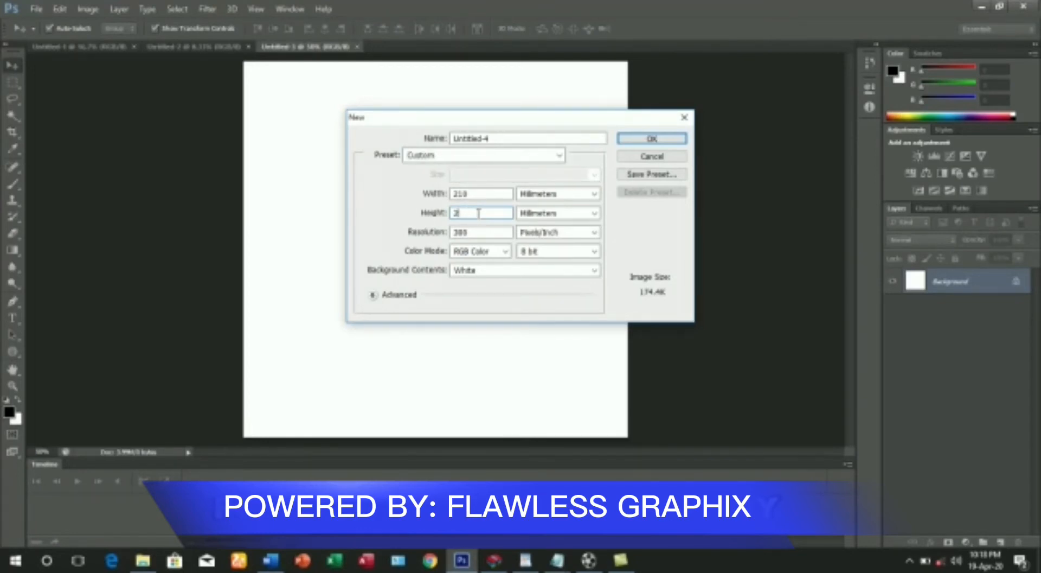
{"action": "type", "text": "10"}
{"action": "left_click", "coordinate": [651, 139]}
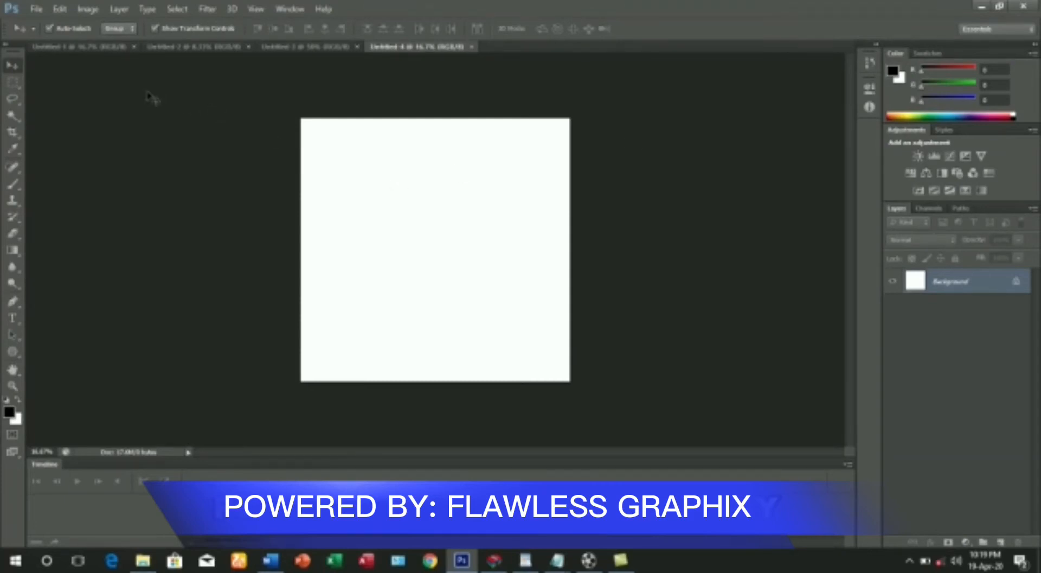
Step: Look through the open documents to compare their page formats and return to the first A4 document
{"action": "left_click", "coordinate": [87, 48]}
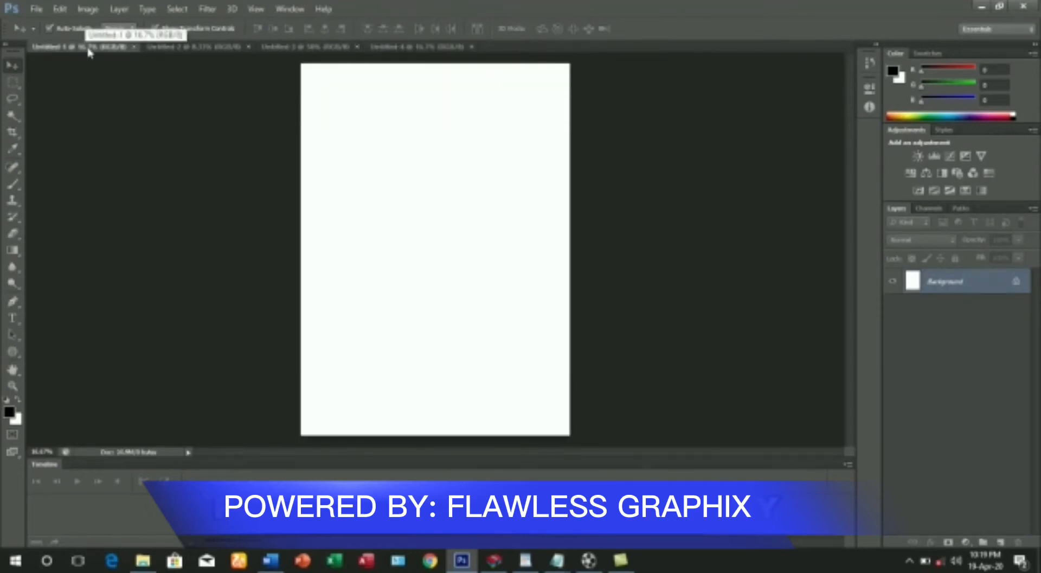
{"action": "left_click", "coordinate": [195, 48]}
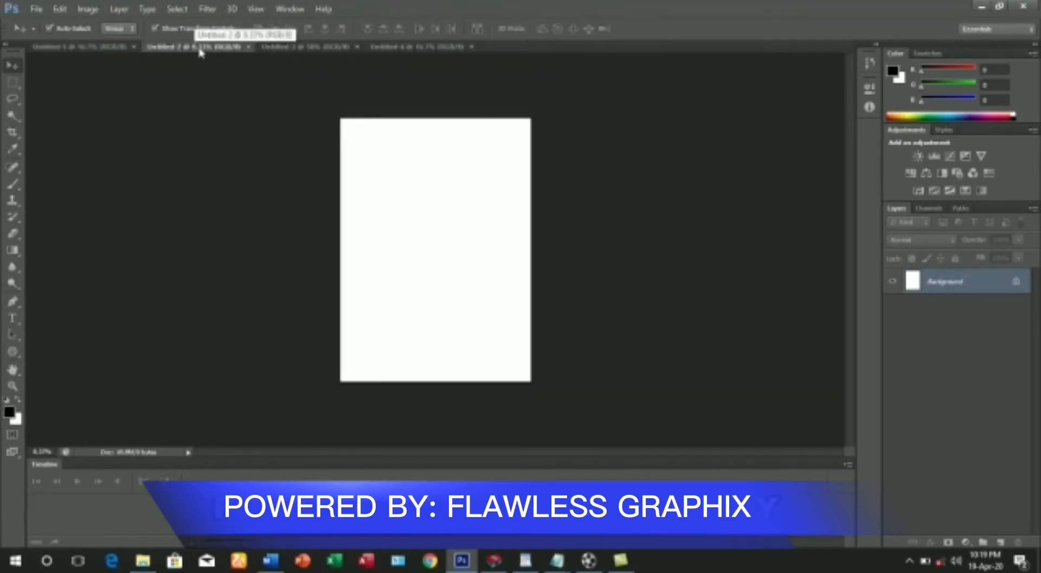
{"action": "left_click", "coordinate": [312, 48]}
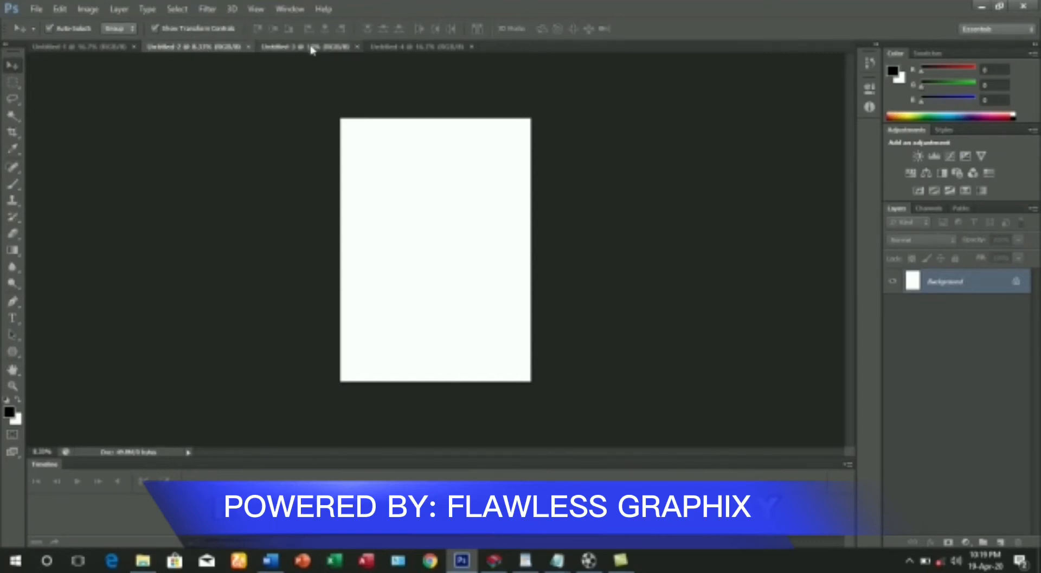
{"action": "left_click", "coordinate": [411, 47]}
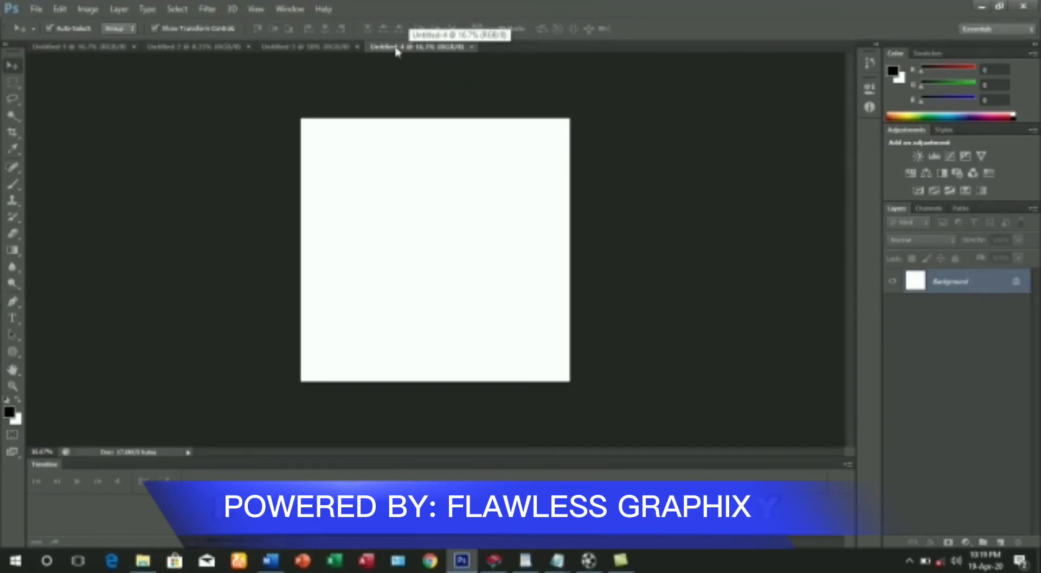
{"action": "left_click", "coordinate": [90, 49]}
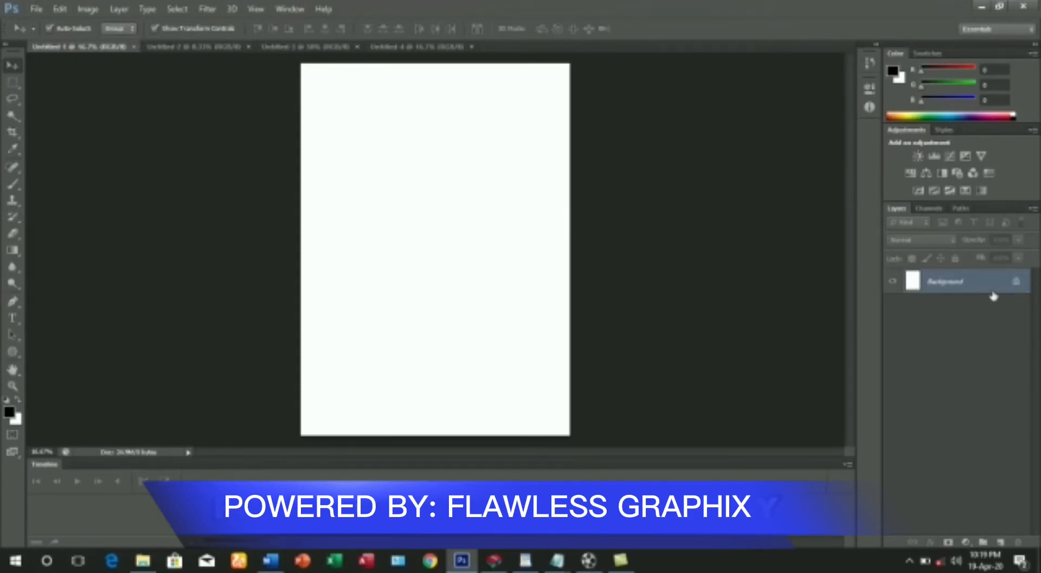
Step: Convert the locked Background of the first A4 document into a regular layer with the default New Layer settings
{"action": "double_click", "coordinate": [898, 212]}
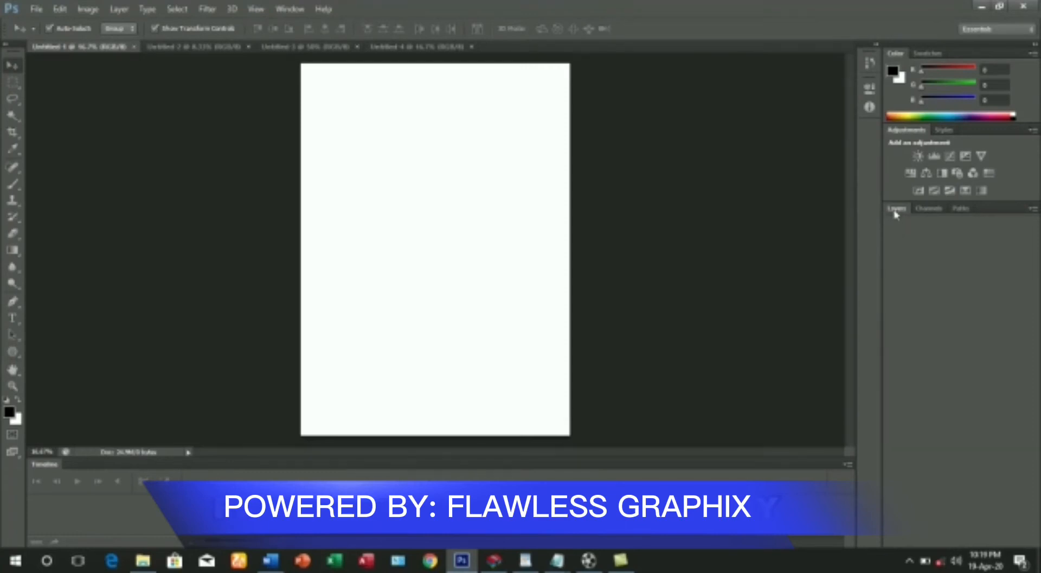
{"action": "double_click", "coordinate": [896, 210]}
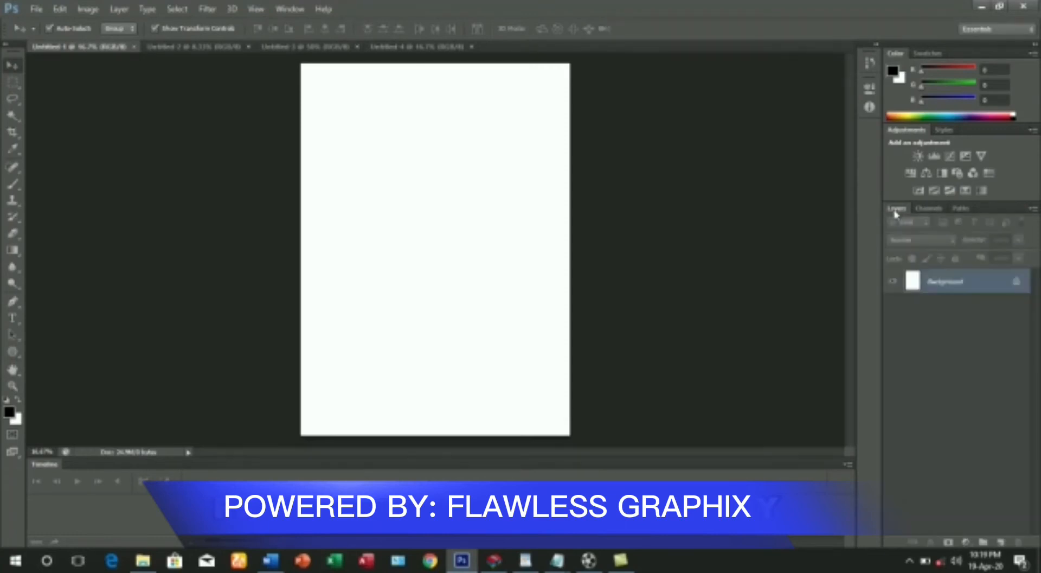
{"action": "double_click", "coordinate": [1018, 283]}
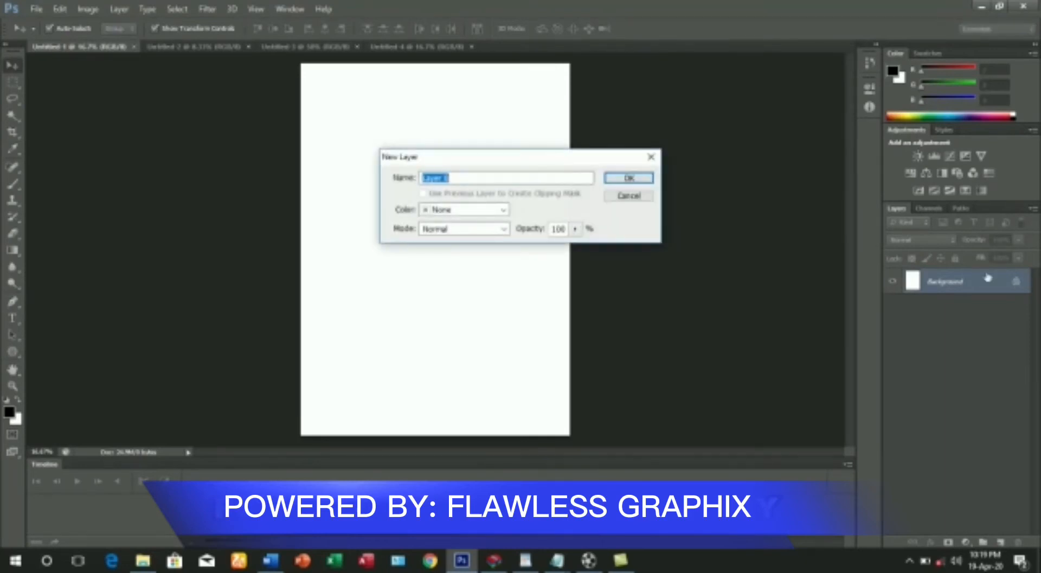
{"action": "left_click", "coordinate": [629, 179]}
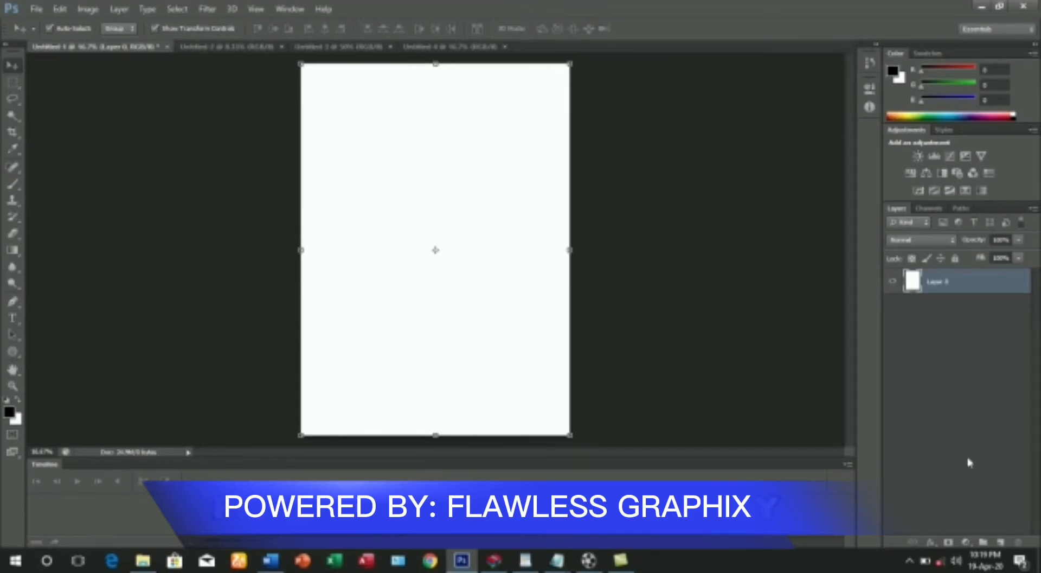
Step: Add a Color Overlay effect to the page layer and switch its overlay hue to blue at 236°
{"action": "left_click", "coordinate": [933, 542]}
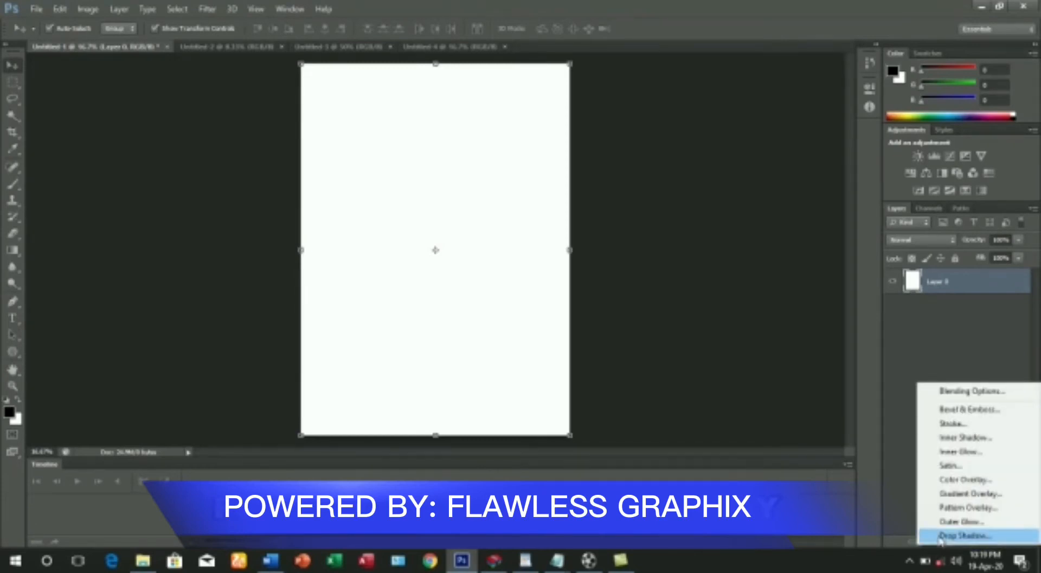
{"action": "left_click", "coordinate": [968, 480]}
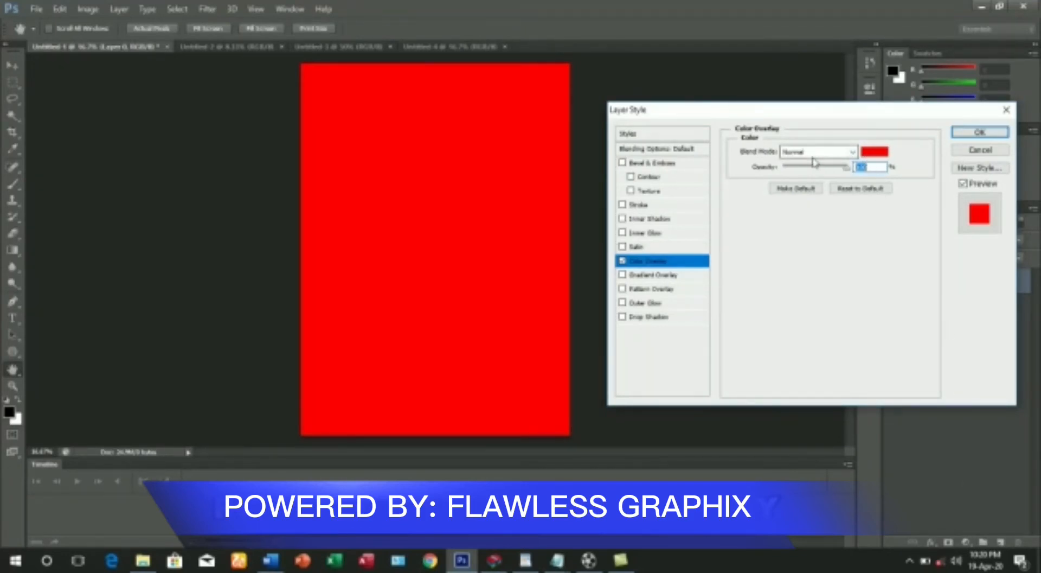
{"action": "left_click", "coordinate": [876, 153]}
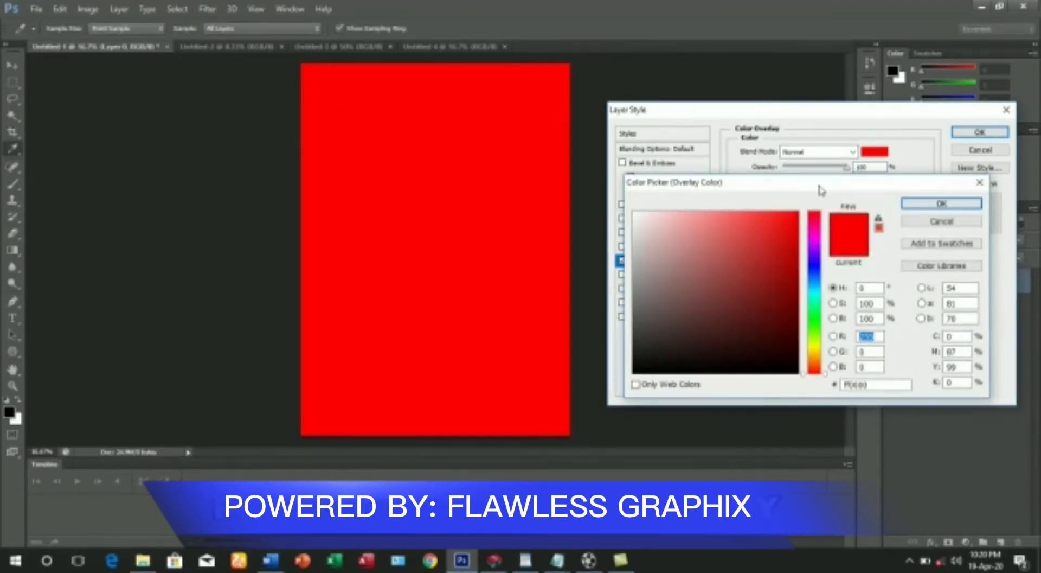
{"action": "left_click_drag", "start_coordinate": [821, 190], "coordinate": [809, 224]}
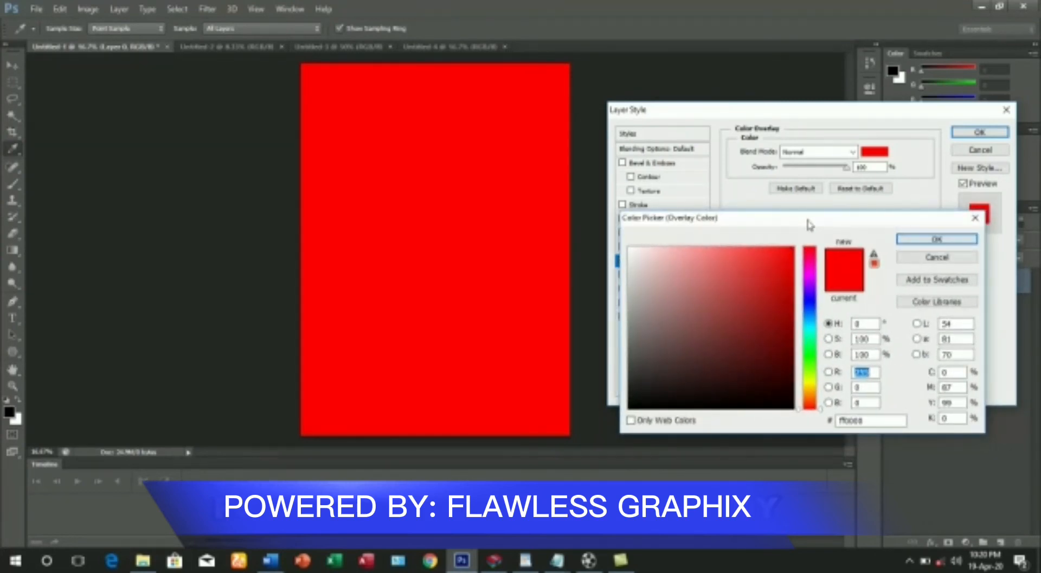
{"action": "left_click", "coordinate": [811, 304]}
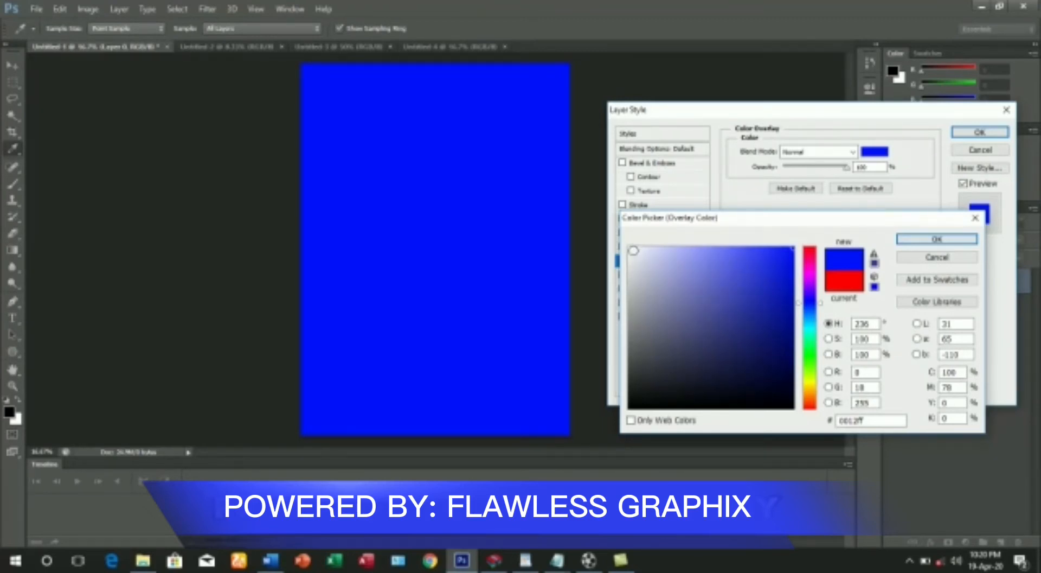
Step: Try white, black, light blue and dark blue overlay shades, then apply the bright blue #1120ed to the layer
{"action": "left_click", "coordinate": [630, 248]}
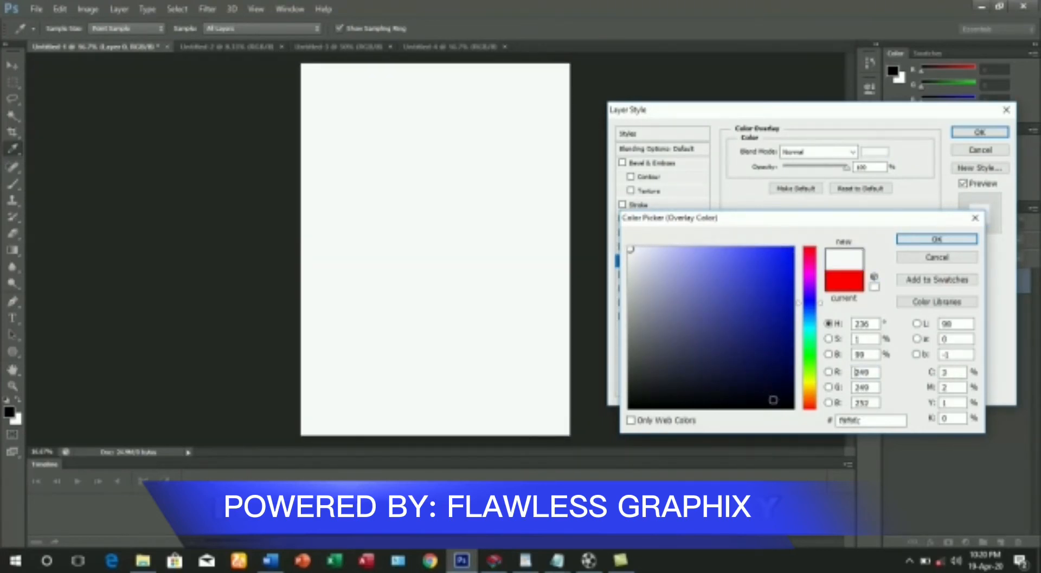
{"action": "left_click", "coordinate": [785, 407]}
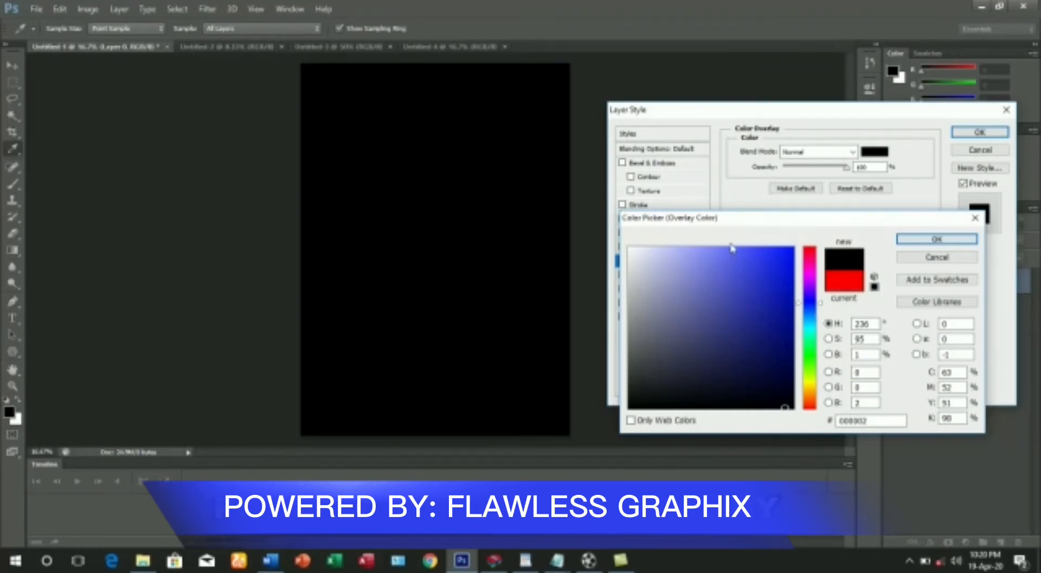
{"action": "left_click", "coordinate": [743, 258]}
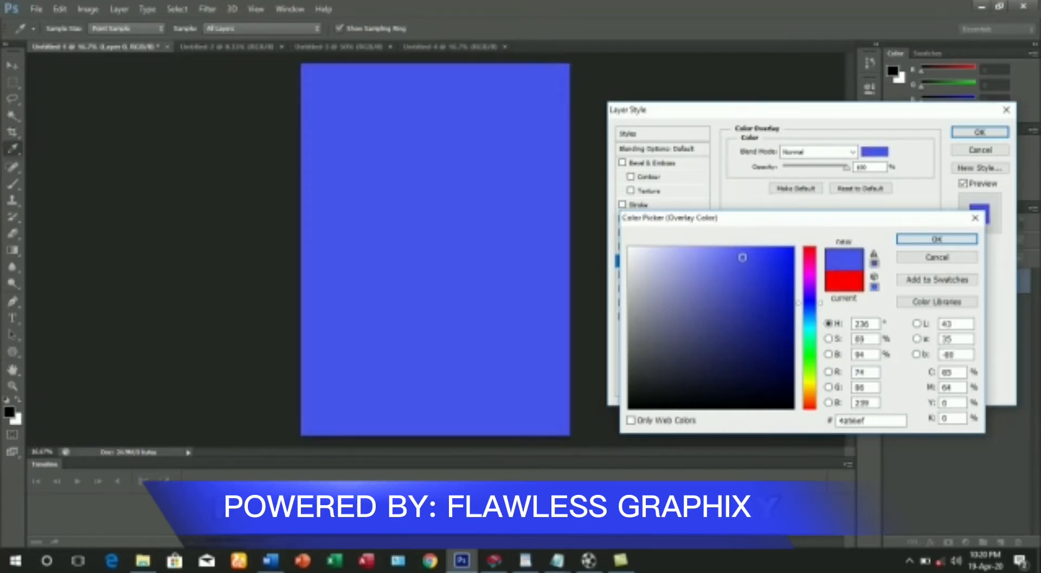
{"action": "left_click", "coordinate": [727, 257]}
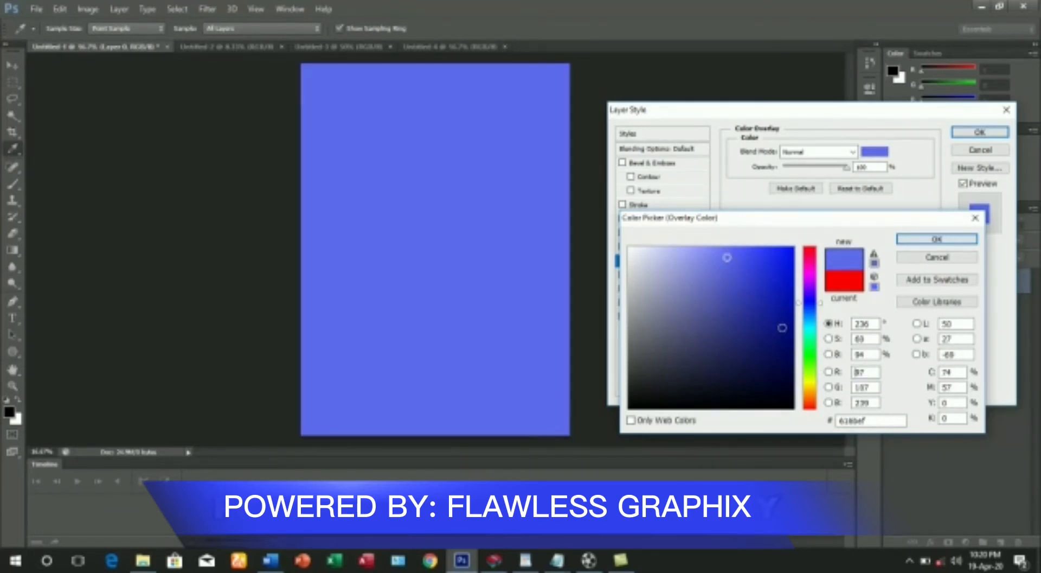
{"action": "left_click", "coordinate": [785, 338]}
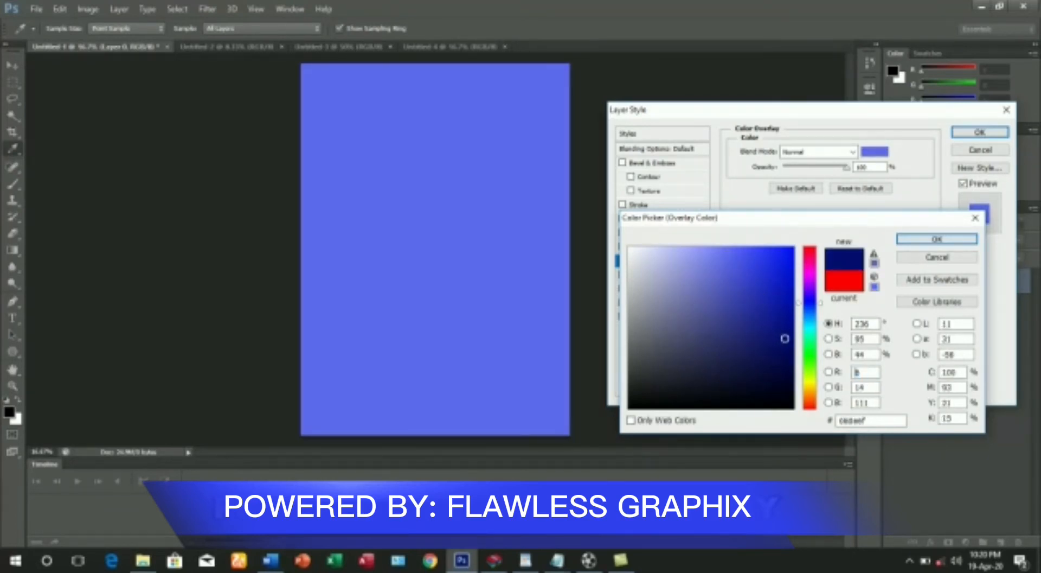
{"action": "left_click", "coordinate": [786, 355]}
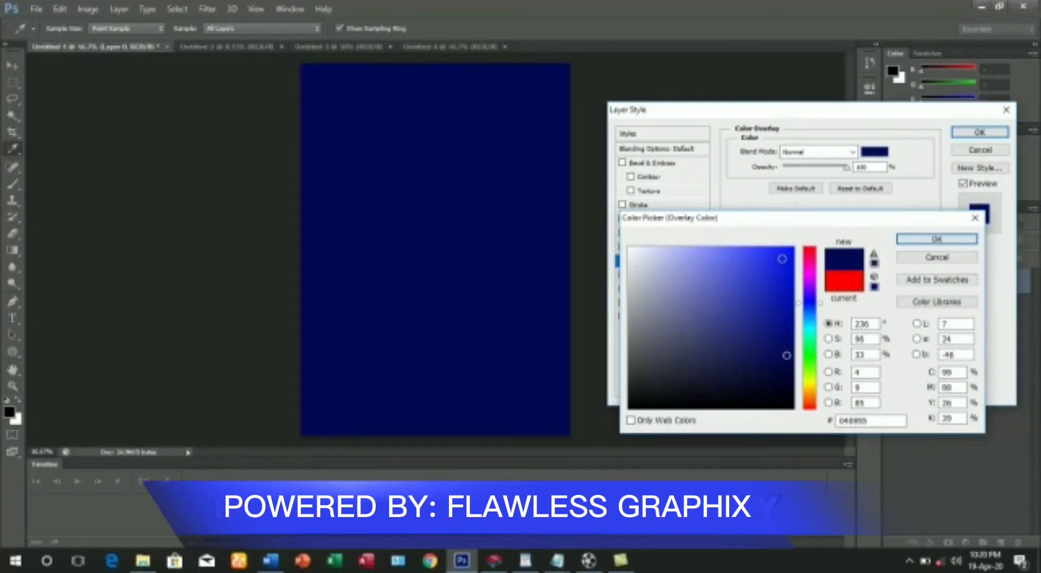
{"action": "left_click", "coordinate": [782, 258]}
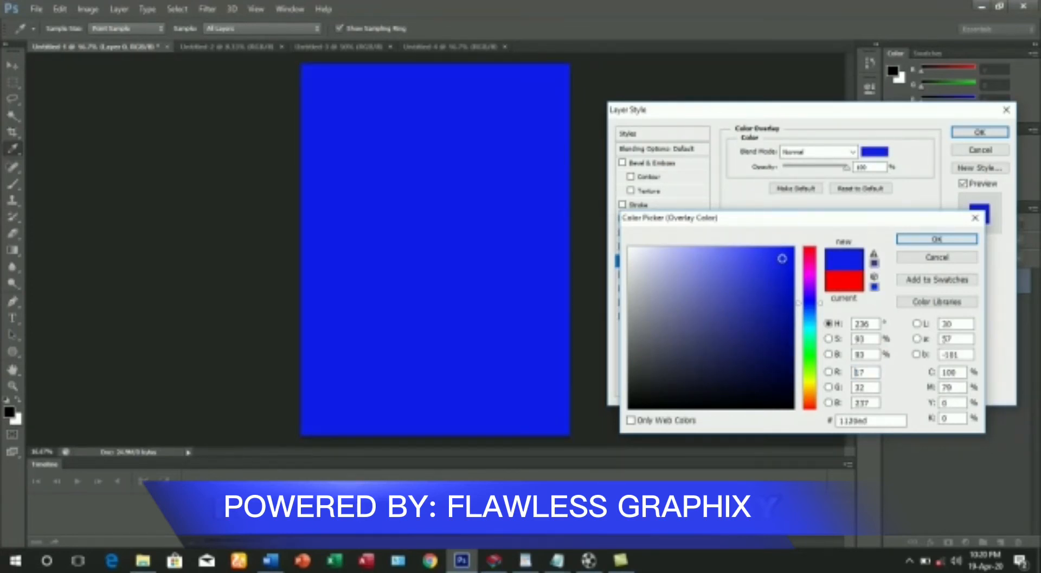
{"action": "left_click", "coordinate": [939, 241]}
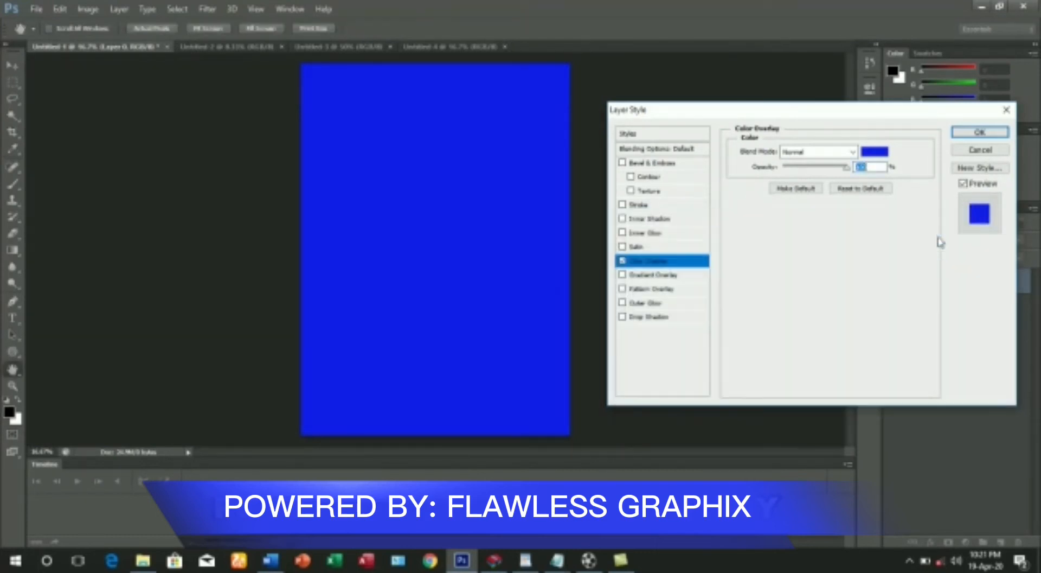
{"action": "left_click", "coordinate": [971, 136]}
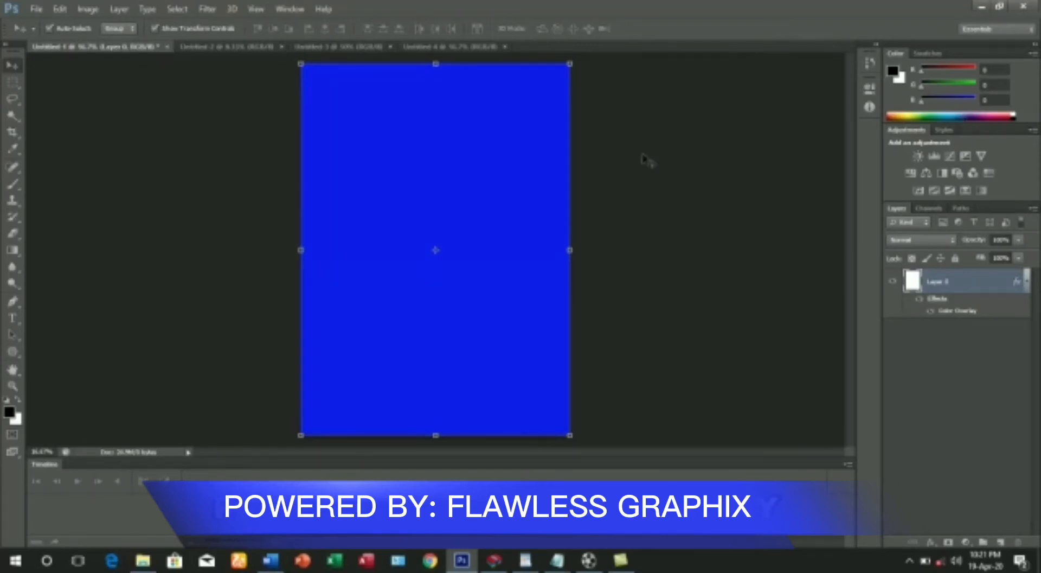
Step: Change the page layer's Color Overlay to the near-white color #f9f9fc and apply it
{"action": "left_click", "coordinate": [931, 543]}
{"action": "left_click", "coordinate": [943, 479]}
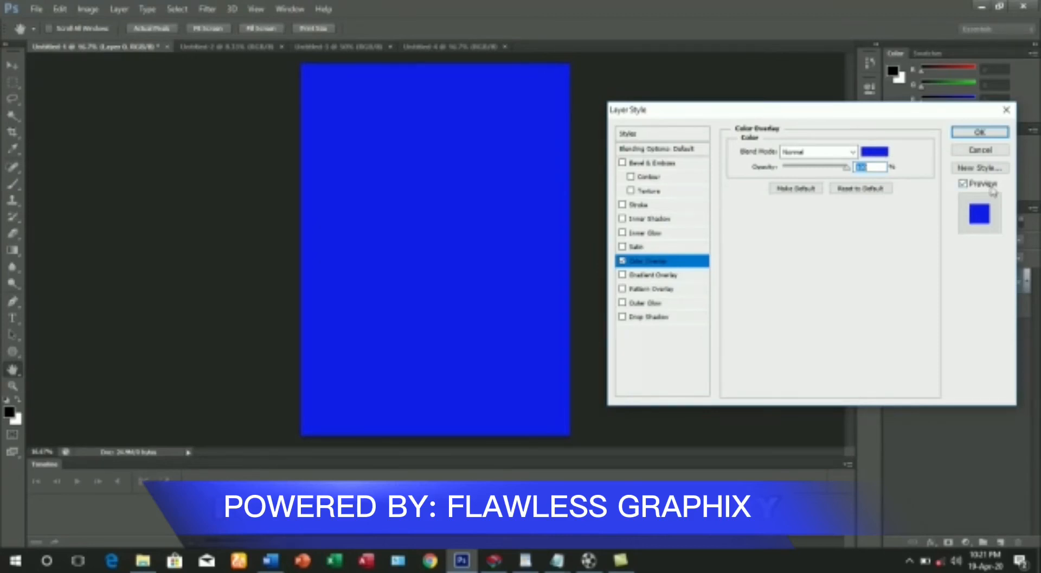
{"action": "left_click", "coordinate": [873, 154]}
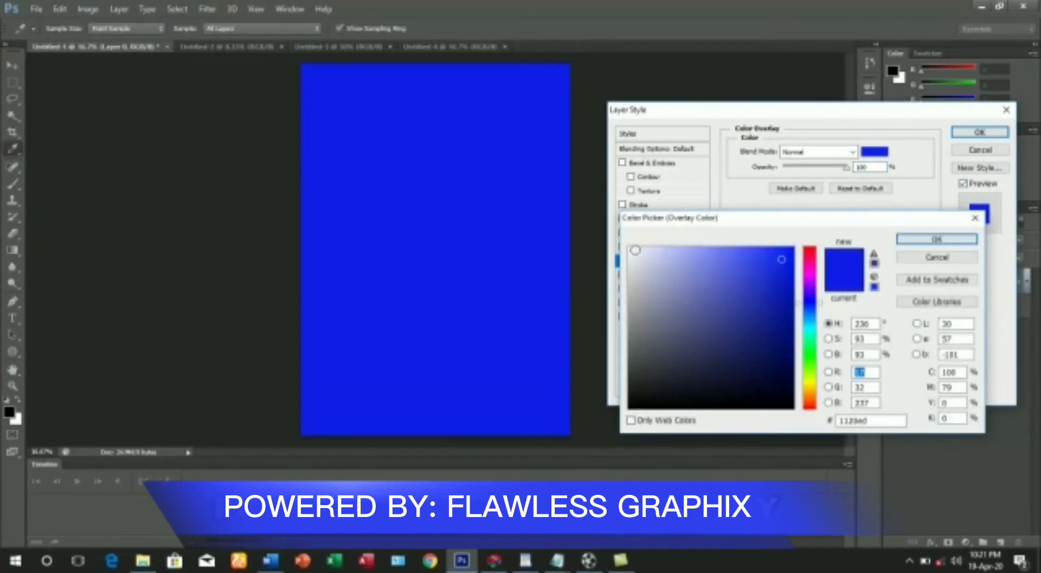
{"action": "left_click", "coordinate": [630, 248]}
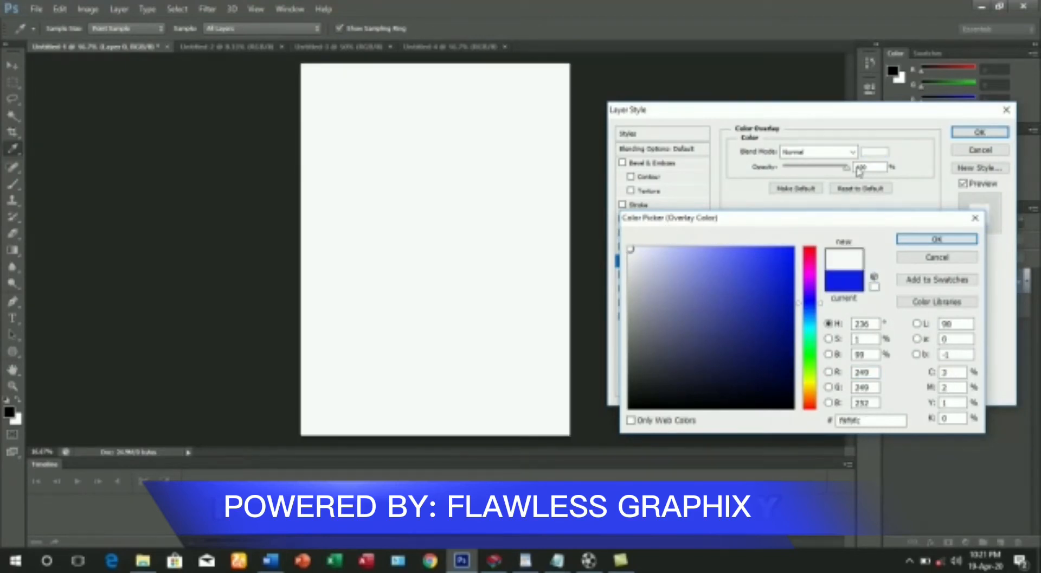
{"action": "left_click", "coordinate": [953, 244]}
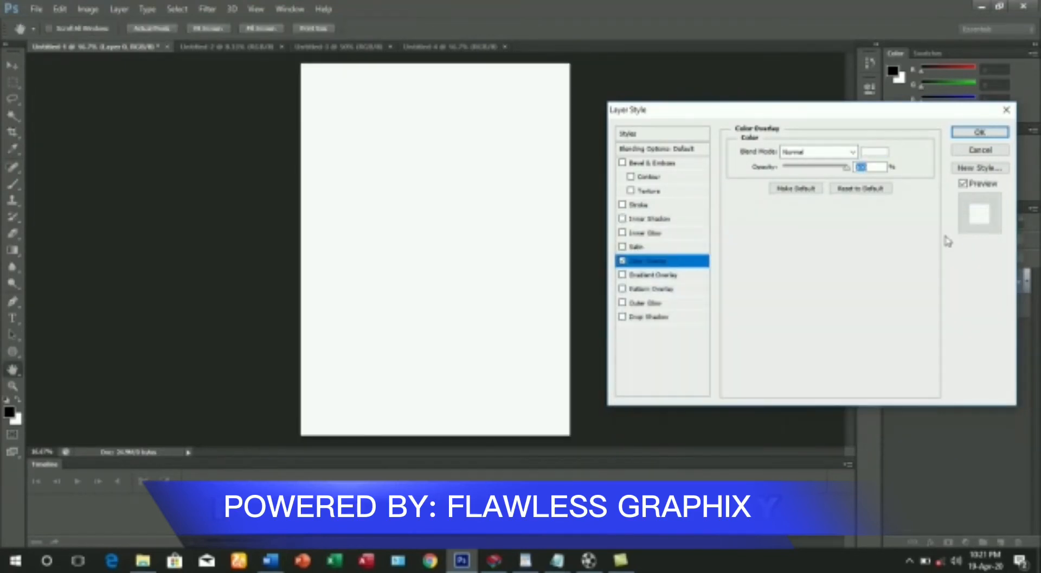
{"action": "left_click", "coordinate": [980, 133]}
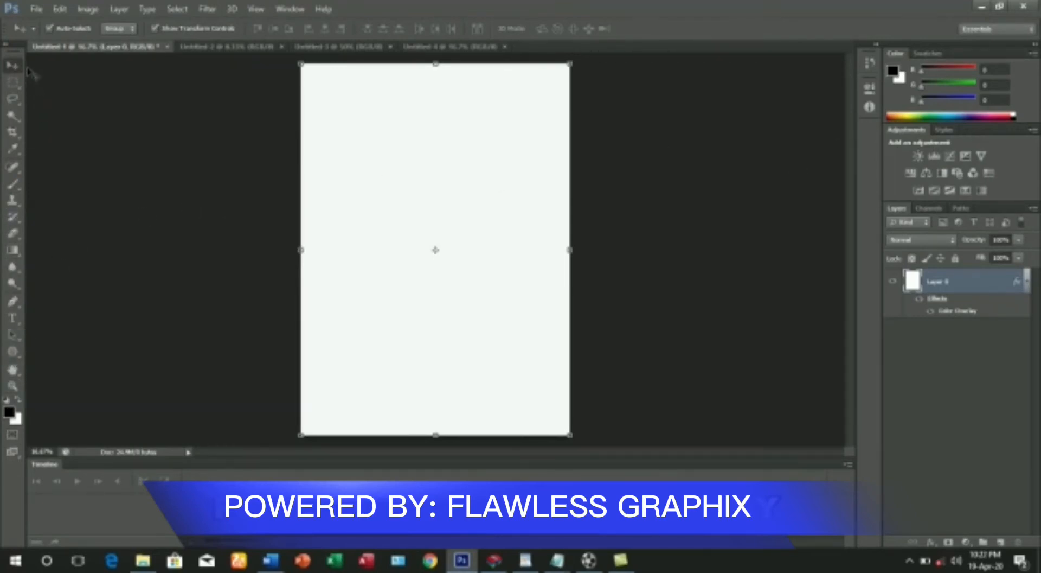
Step: Draw a black rectangle near the page's upper-left corner with the Rectangle Tool and move it to the lower-right area
{"action": "left_click", "coordinate": [22, 353]}
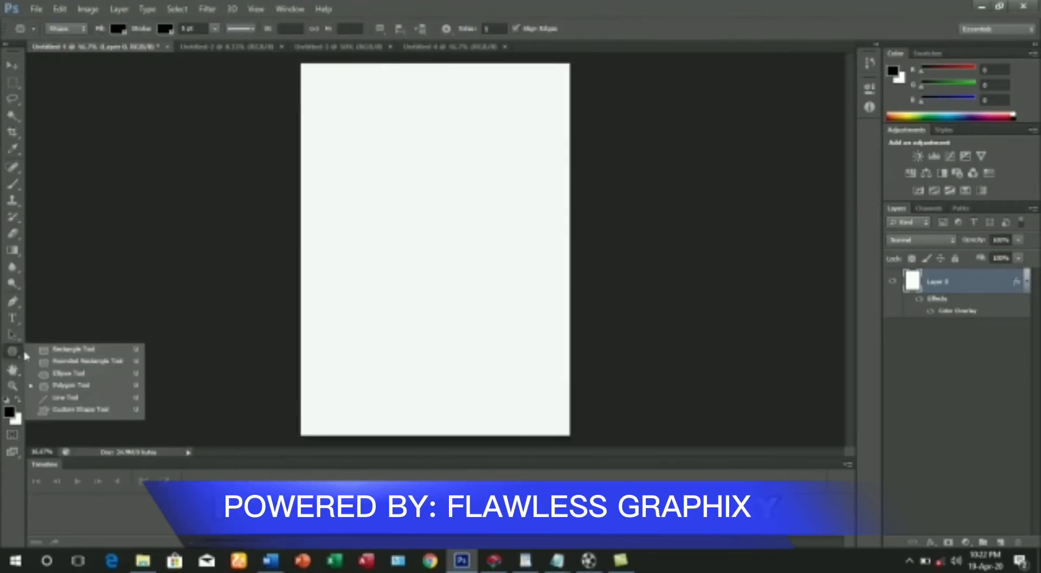
{"action": "left_click", "coordinate": [66, 348]}
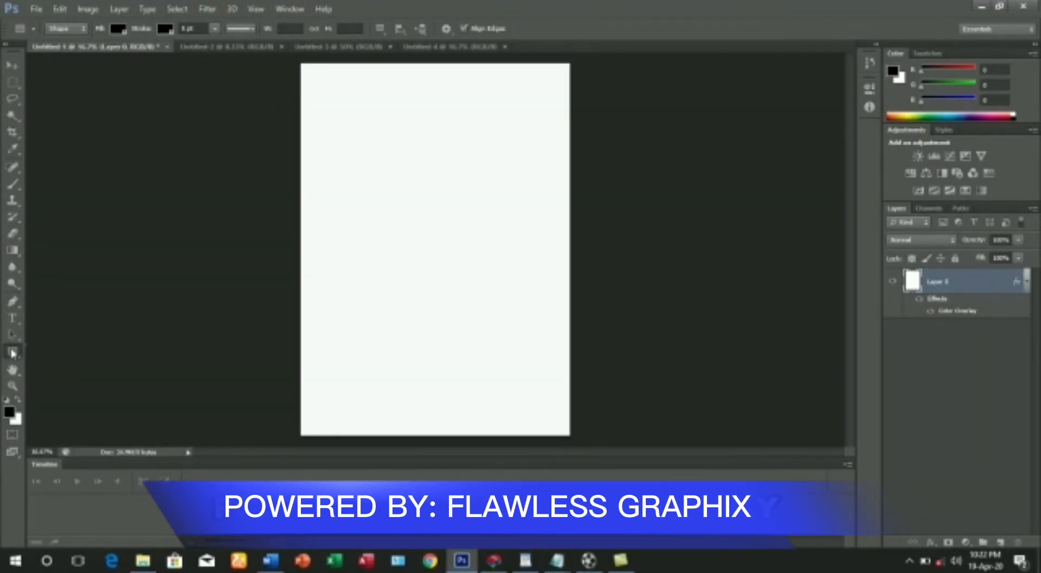
{"action": "right_click", "coordinate": [13, 353]}
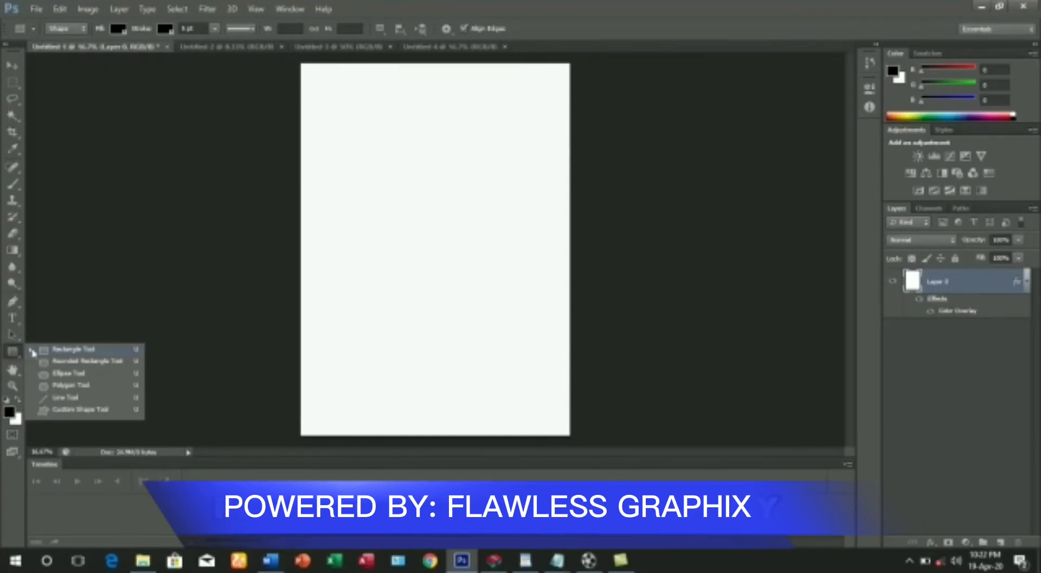
{"action": "left_click", "coordinate": [78, 353]}
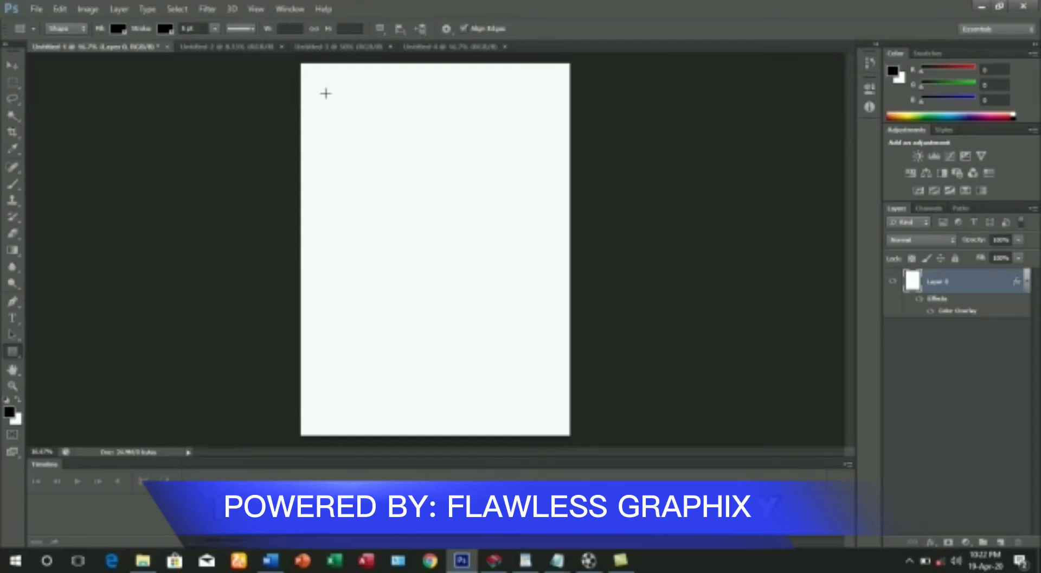
{"action": "left_click_drag", "start_coordinate": [325, 93], "coordinate": [439, 176]}
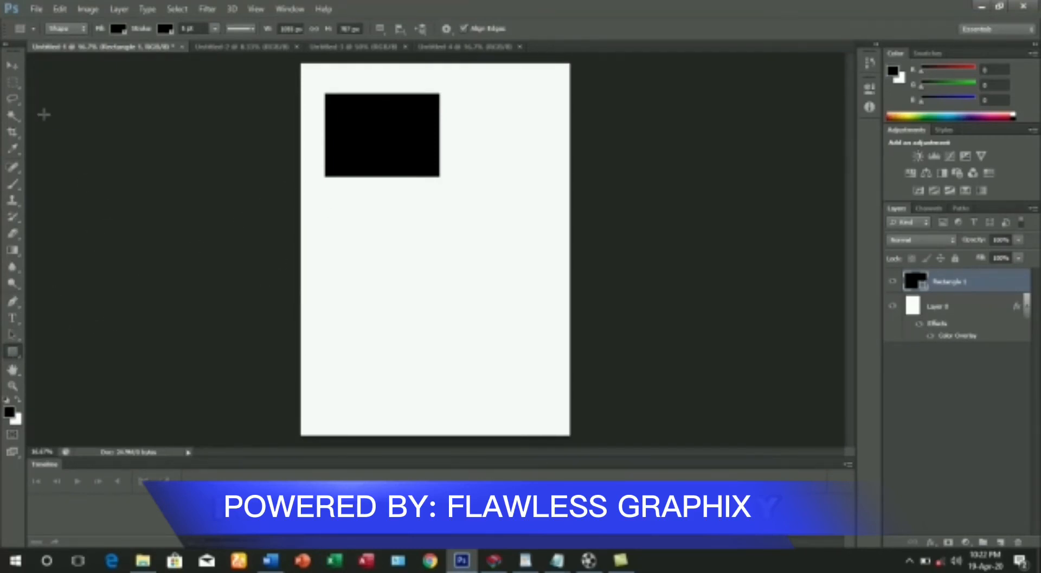
{"action": "left_click", "coordinate": [15, 69]}
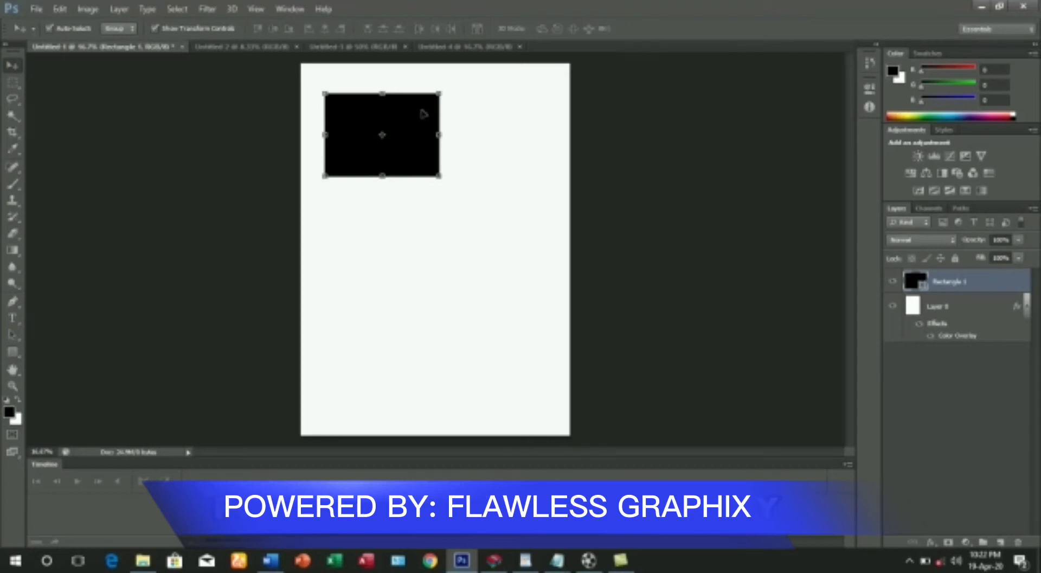
{"action": "left_click_drag", "start_coordinate": [422, 113], "coordinate": [521, 288]}
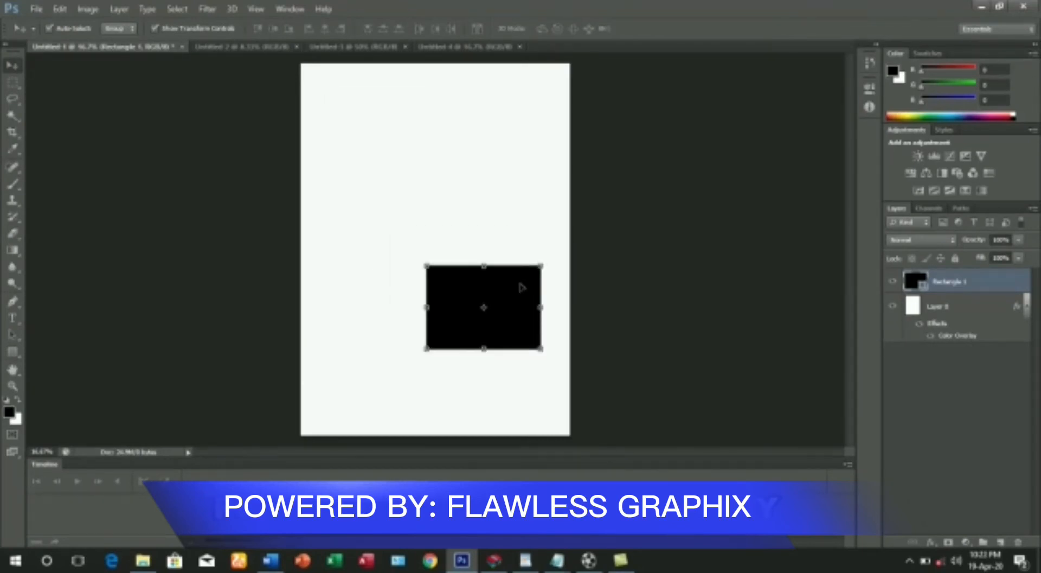
Step: Draw a black, nearly circular ellipse on the page above the rectangle with the Ellipse Tool
{"action": "left_click", "coordinate": [18, 357]}
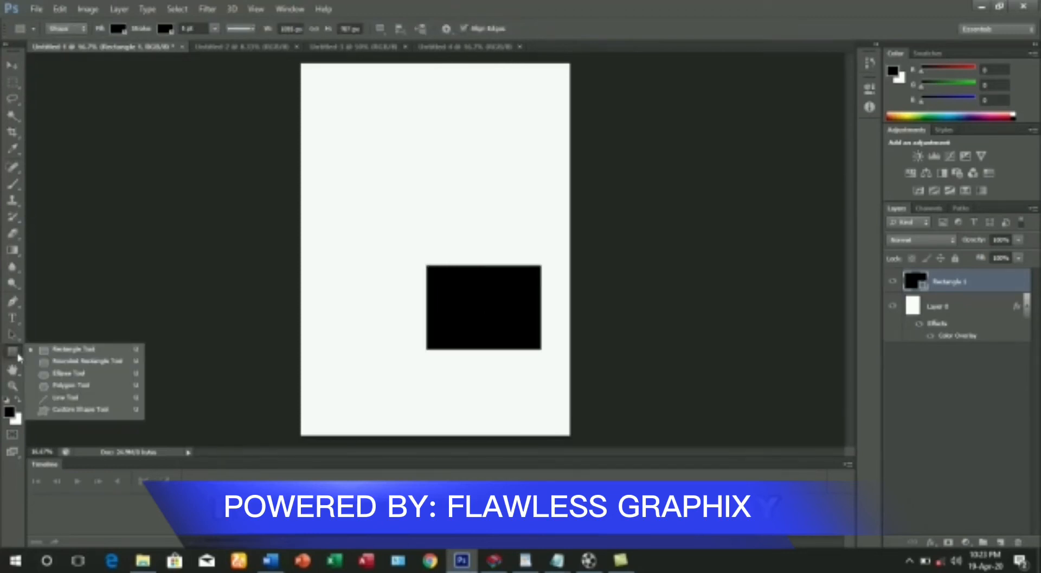
{"action": "left_click", "coordinate": [59, 374]}
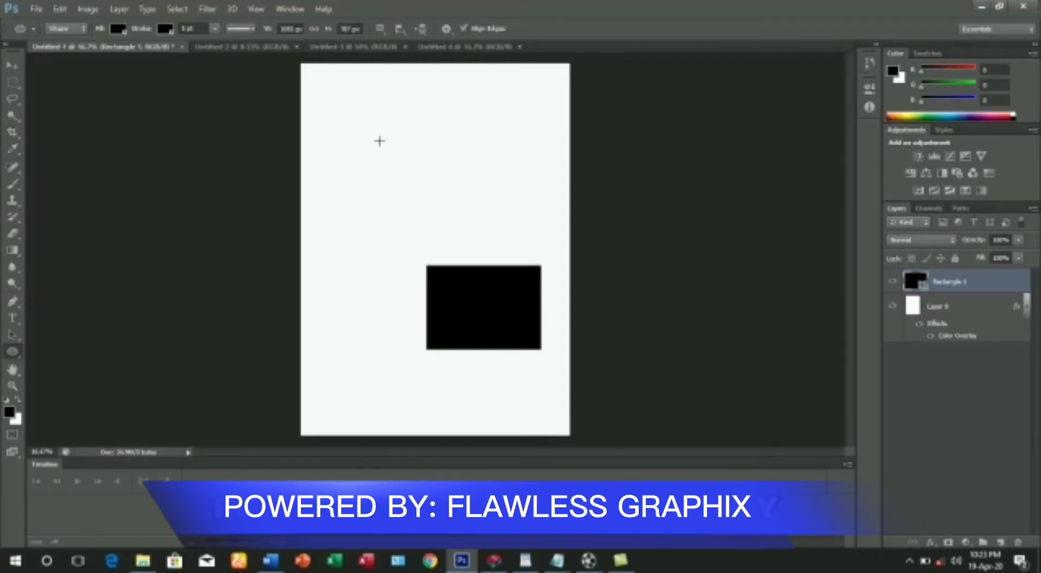
{"action": "left_click_drag", "start_coordinate": [379, 141], "coordinate": [500, 252]}
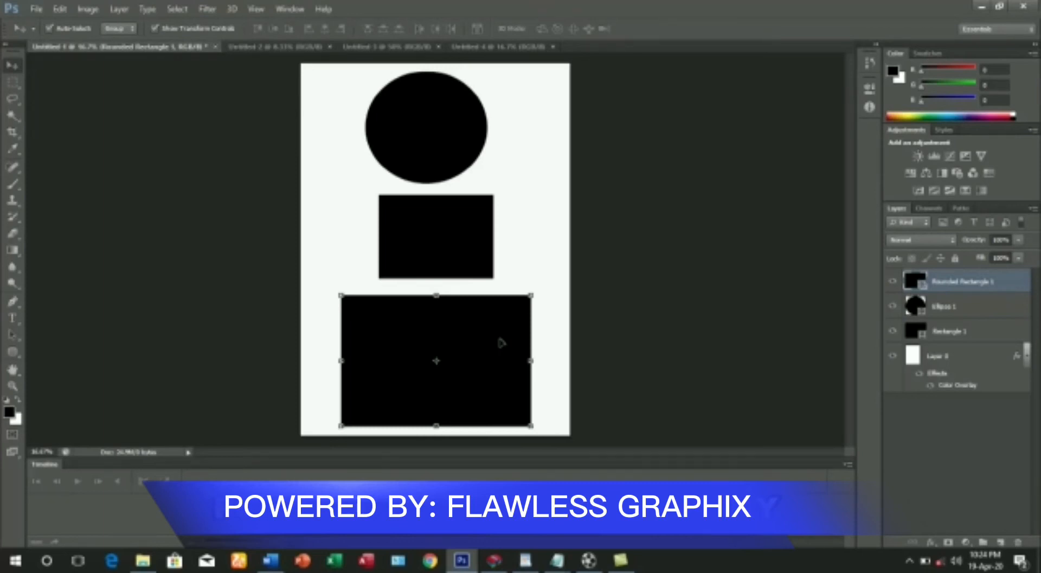
Step: Examine the ellipse and the two rectangles up close, including the top of the page, and return to a view of the whole page
{"action": "key", "text": "ctrl+plus"}
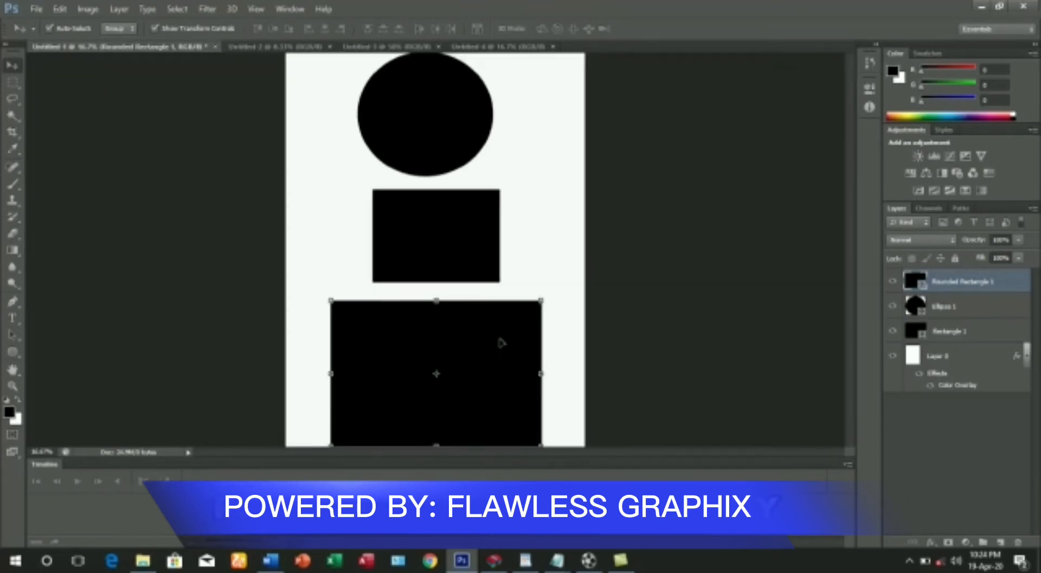
{"action": "key", "text": "ctrl+plus"}
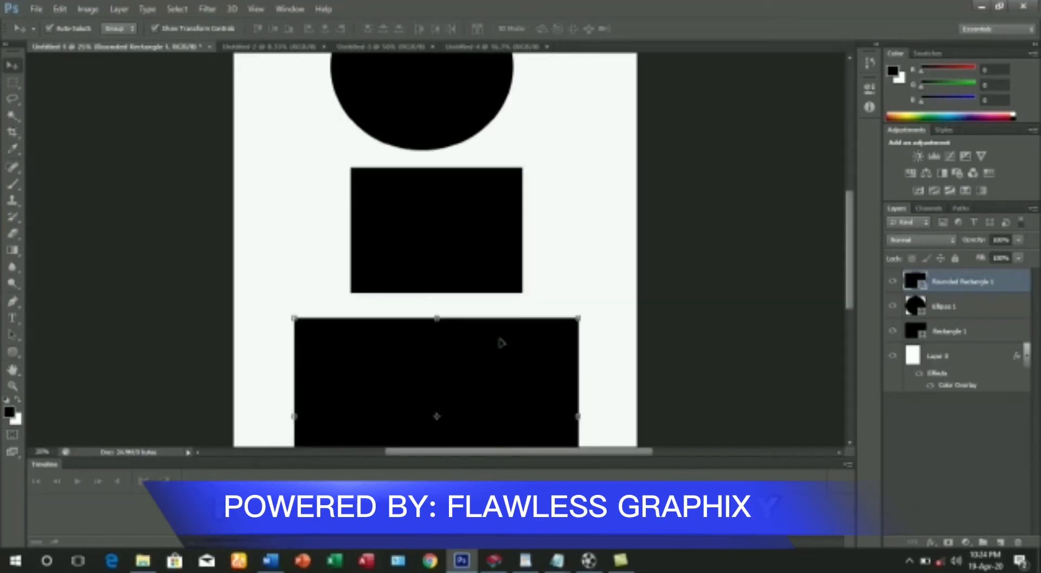
{"action": "key", "text": "ctrl+plus"}
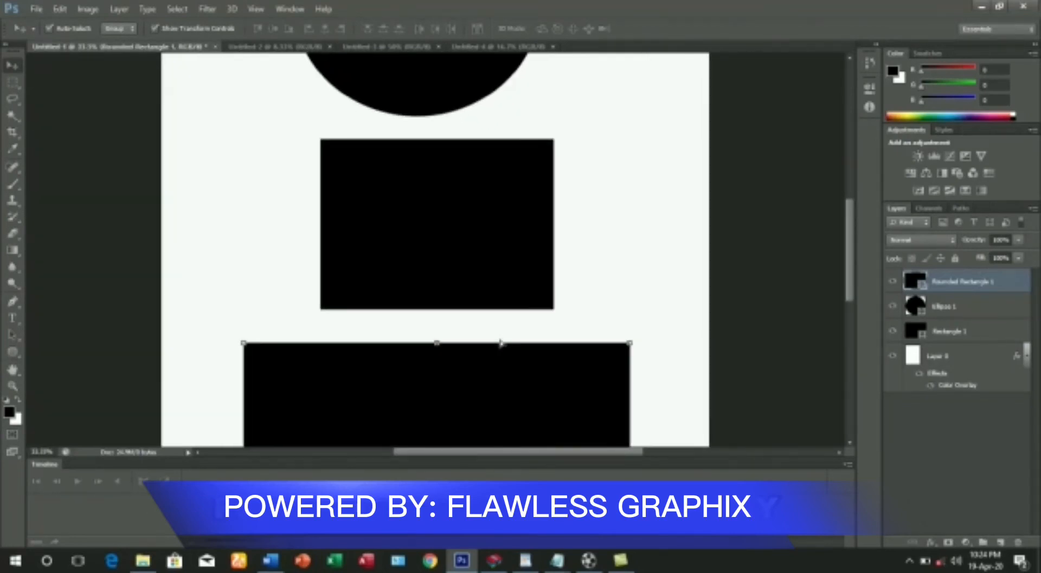
{"action": "key", "text": "ctrl+plus"}
{"action": "key", "text": "ctrl+minus"}
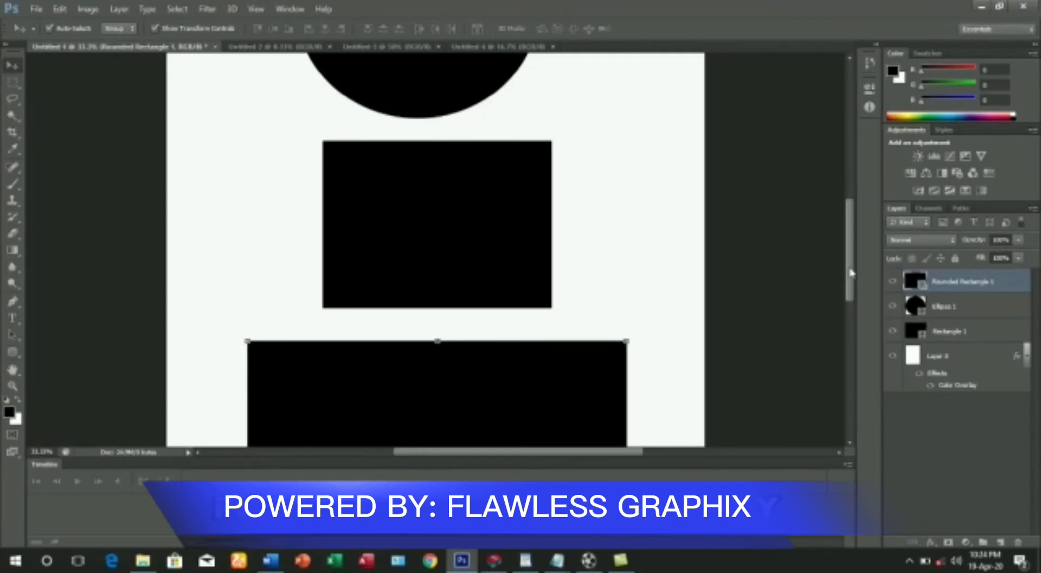
{"action": "left_click_drag", "start_coordinate": [848, 271], "coordinate": [851, 213]}
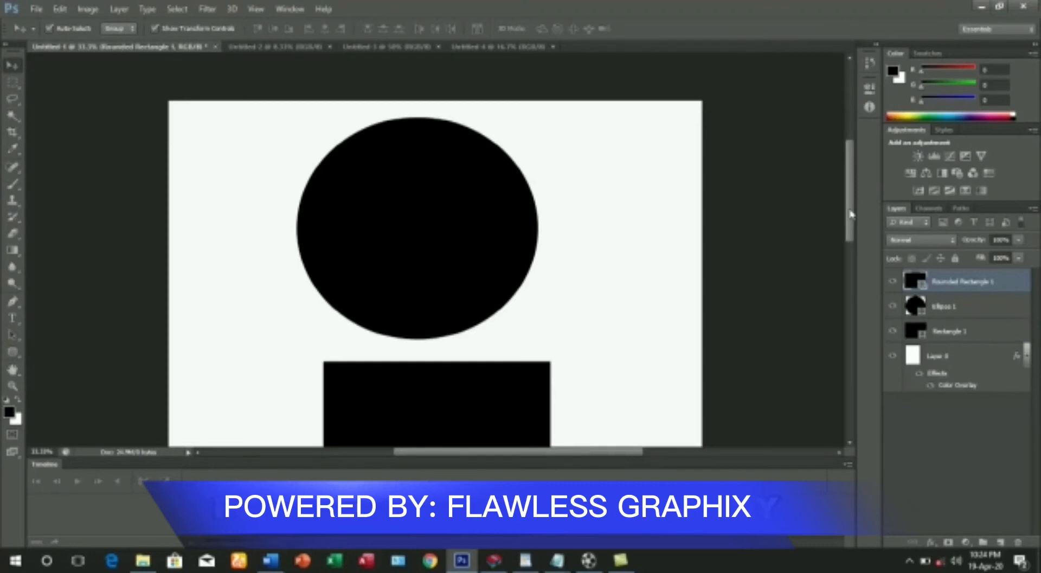
{"action": "key", "text": "ctrl+minus"}
{"action": "key", "text": "ctrl+minus"}
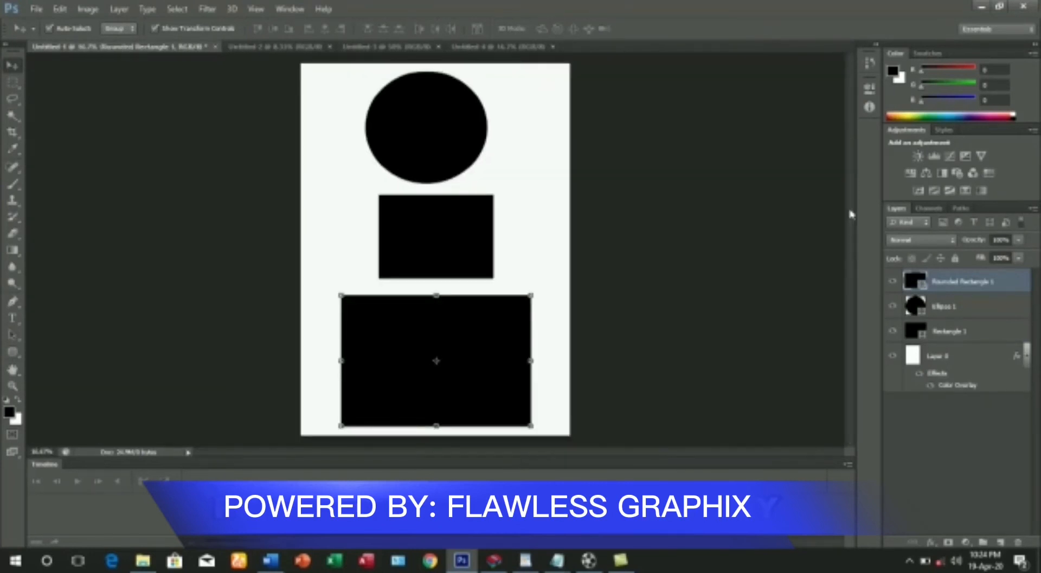
{"action": "key", "text": "ctrl+minus"}
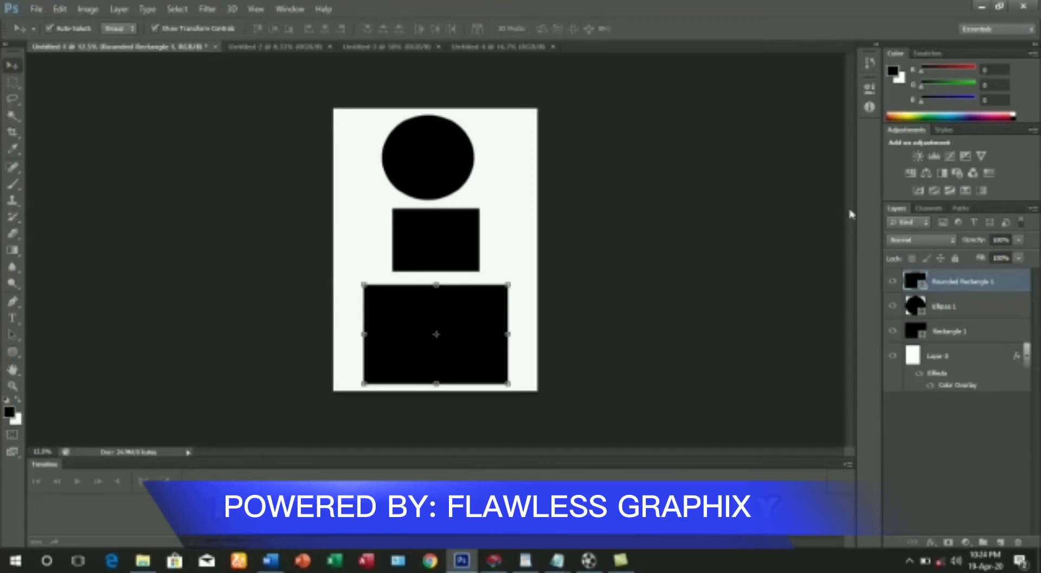
Step: Apply a yellow Color Overlay at 100% opacity to the ellipse near the top of the page, leaving nothing selected
{"action": "key", "text": "ctrl+plus"}
{"action": "key", "text": "ctrl+plus"}
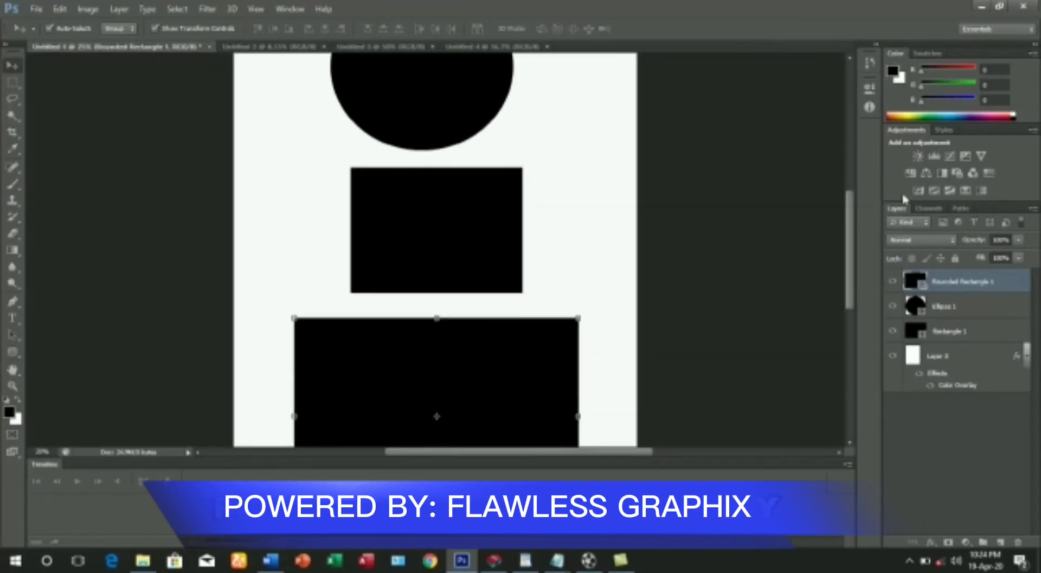
{"action": "left_click_drag", "start_coordinate": [850, 246], "coordinate": [849, 211]}
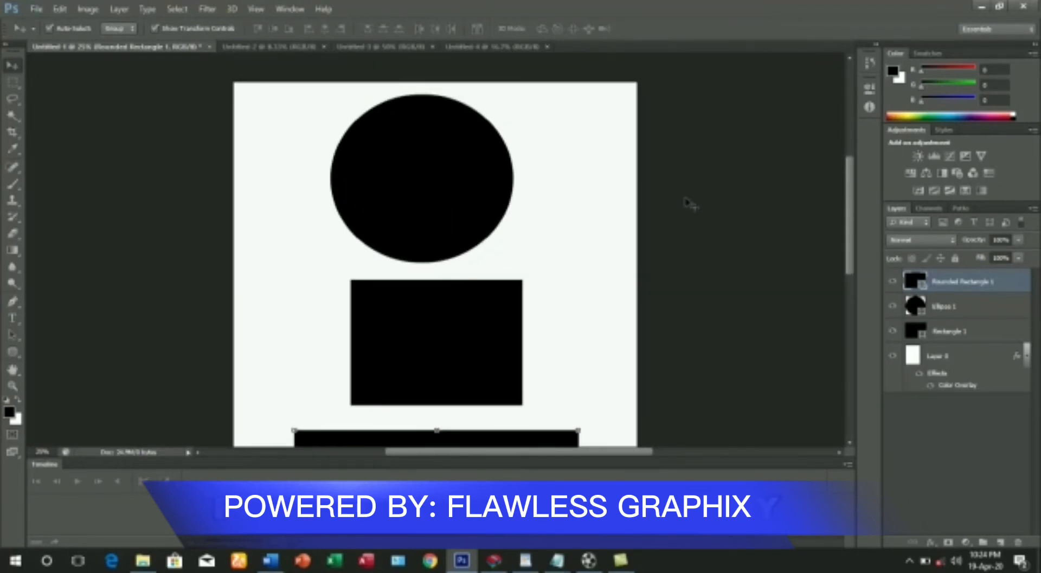
{"action": "left_click", "coordinate": [455, 212]}
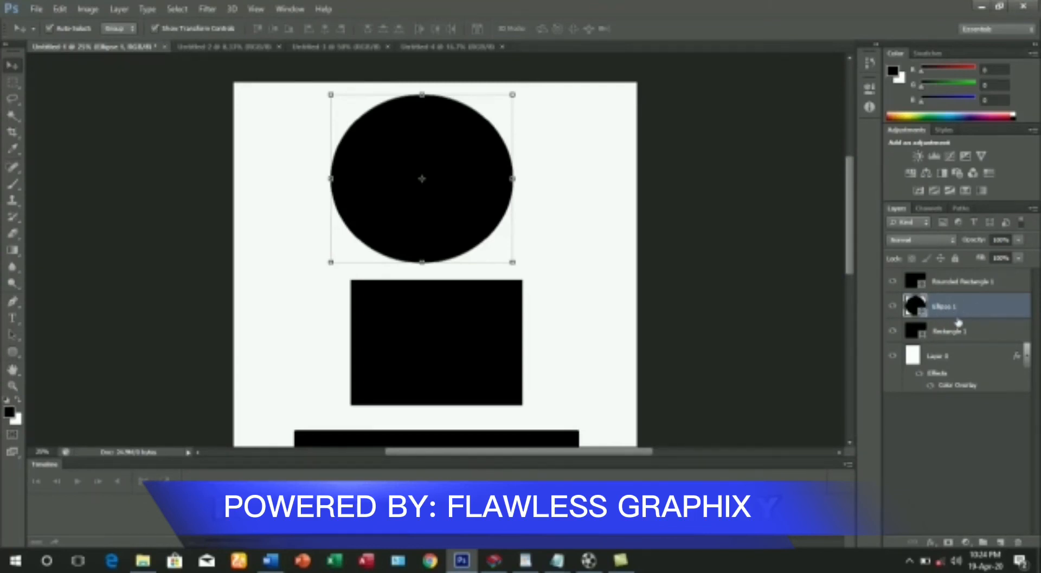
{"action": "left_click", "coordinate": [932, 542]}
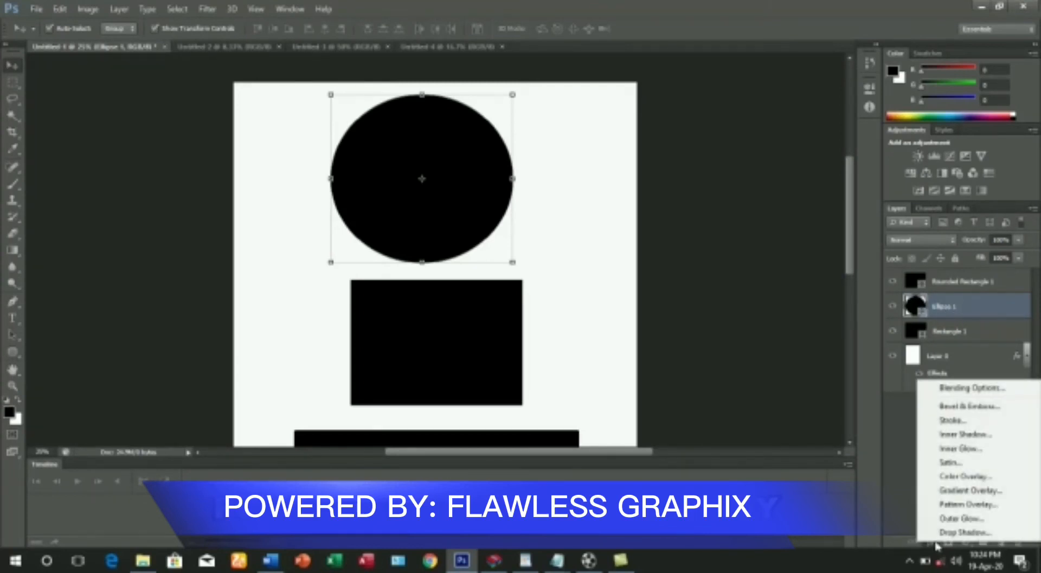
{"action": "left_click", "coordinate": [955, 477]}
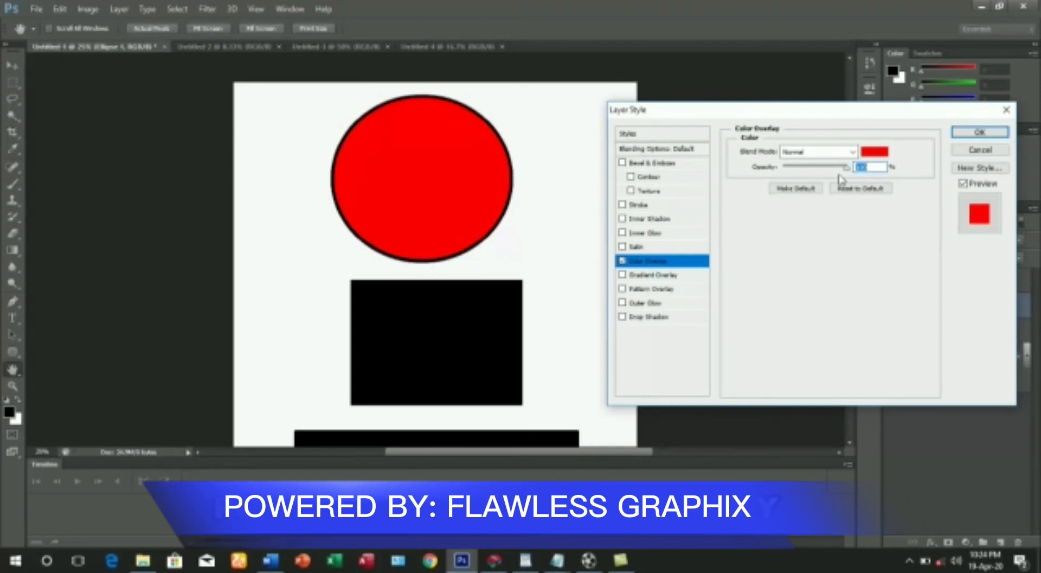
{"action": "left_click", "coordinate": [872, 152]}
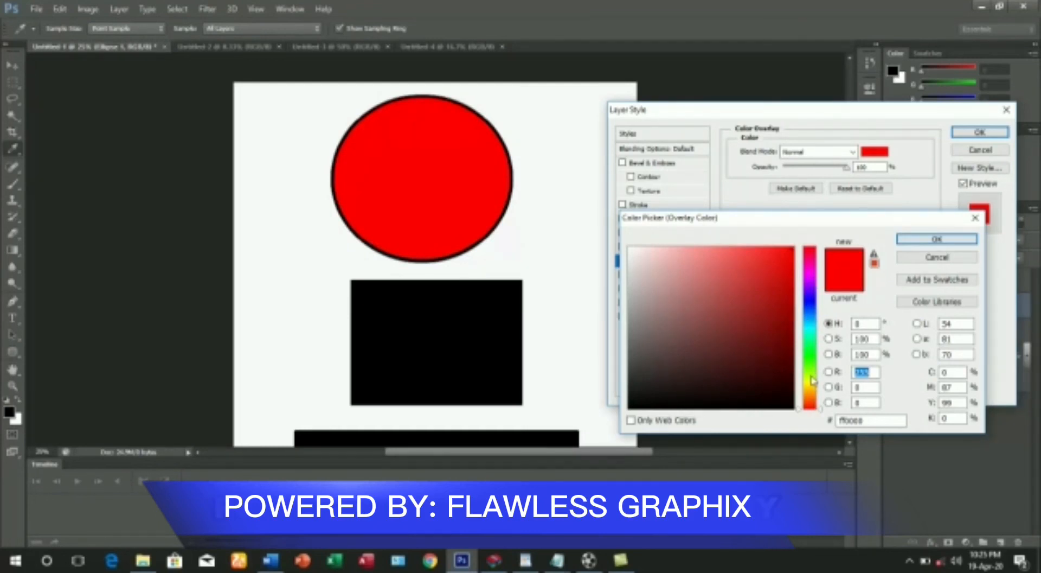
{"action": "left_click", "coordinate": [812, 388]}
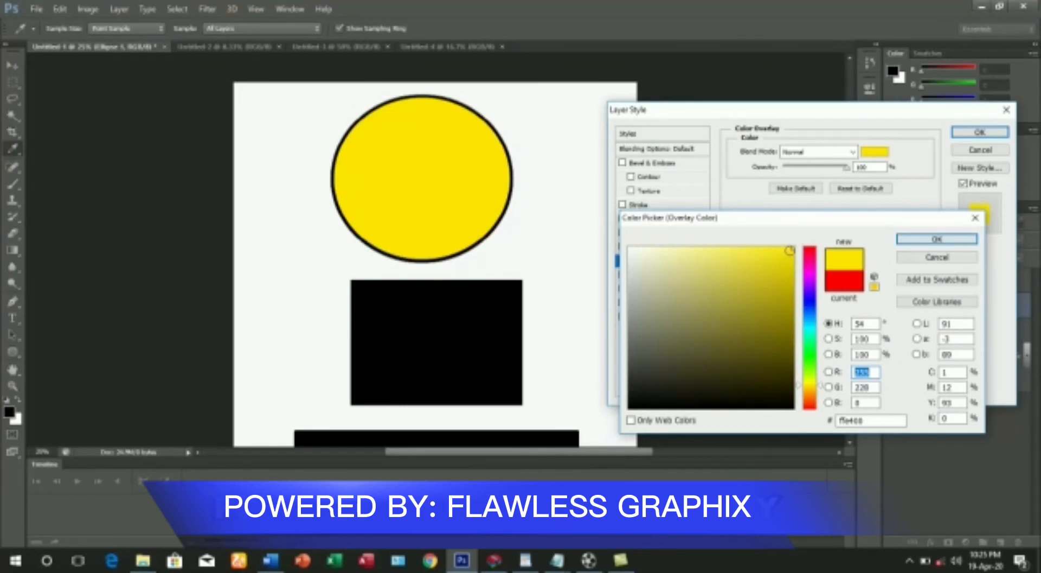
{"action": "left_click", "coordinate": [790, 250]}
{"action": "left_click", "coordinate": [937, 239]}
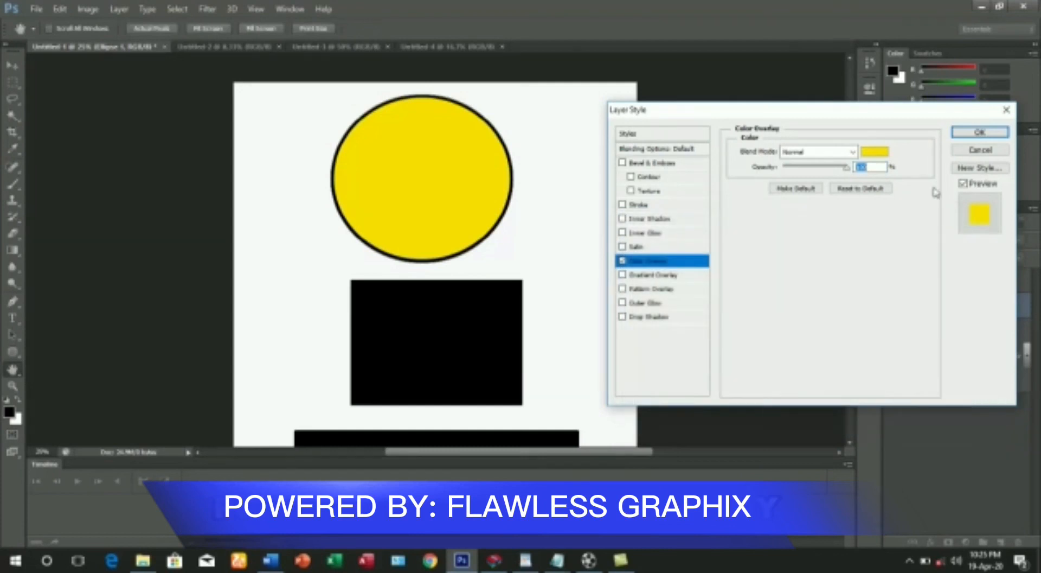
{"action": "left_click", "coordinate": [979, 132]}
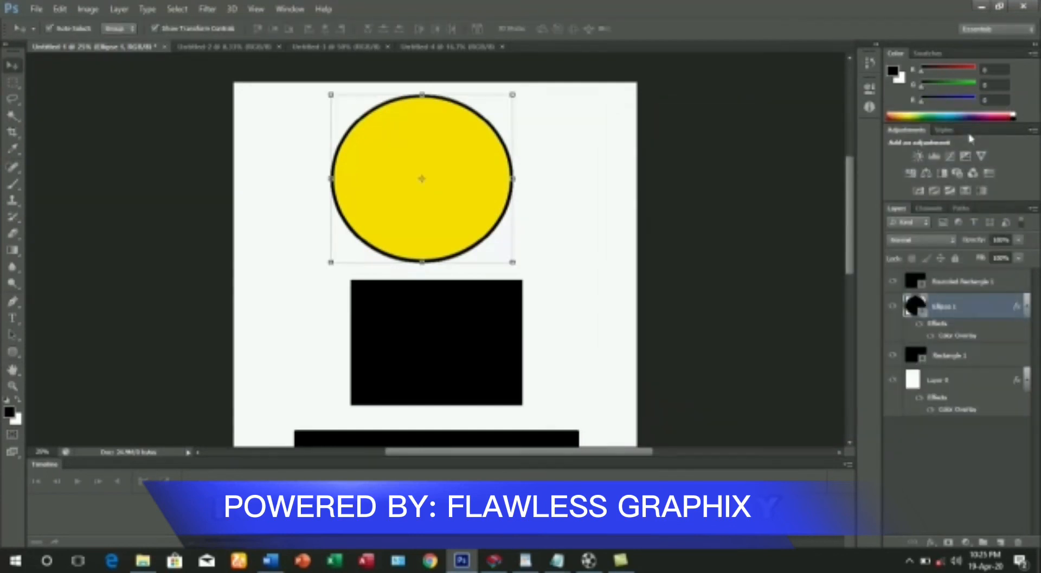
{"action": "left_click", "coordinate": [733, 256]}
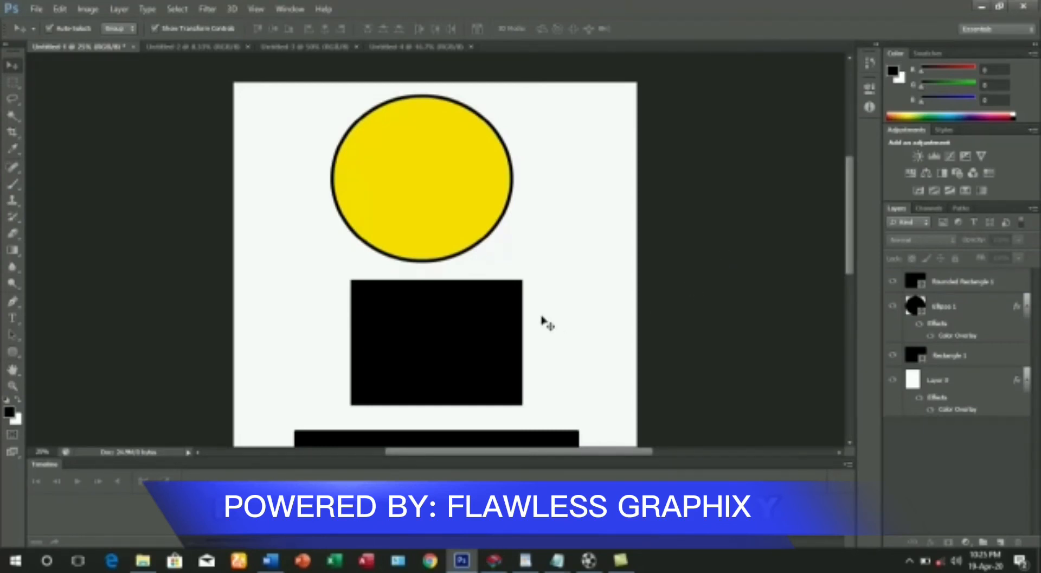
Step: Apply a dark green Color Overlay in Normal blend mode to the smaller rectangle in the middle of the page
{"action": "left_click", "coordinate": [504, 327]}
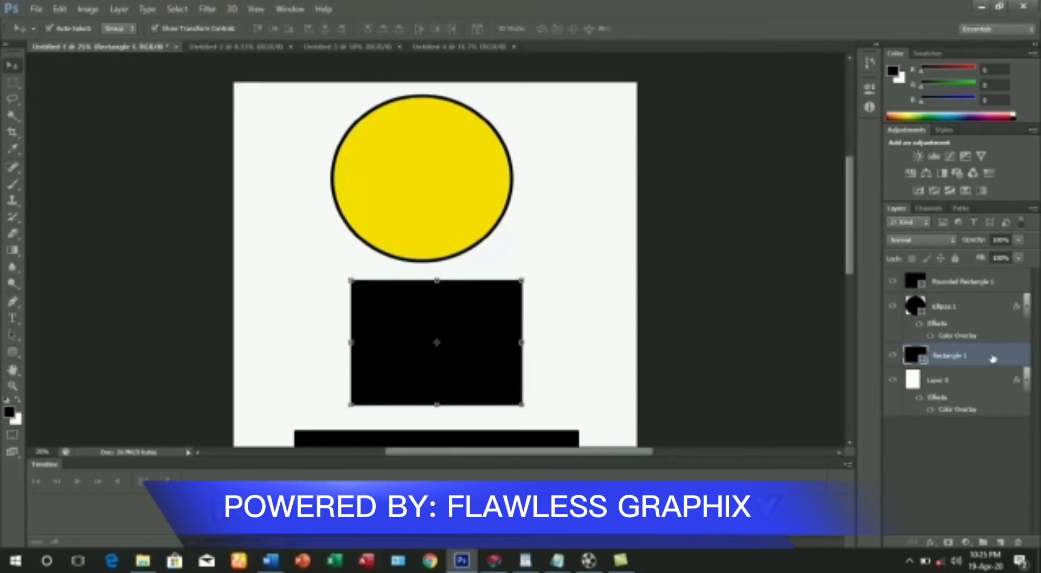
{"action": "left_click", "coordinate": [932, 542]}
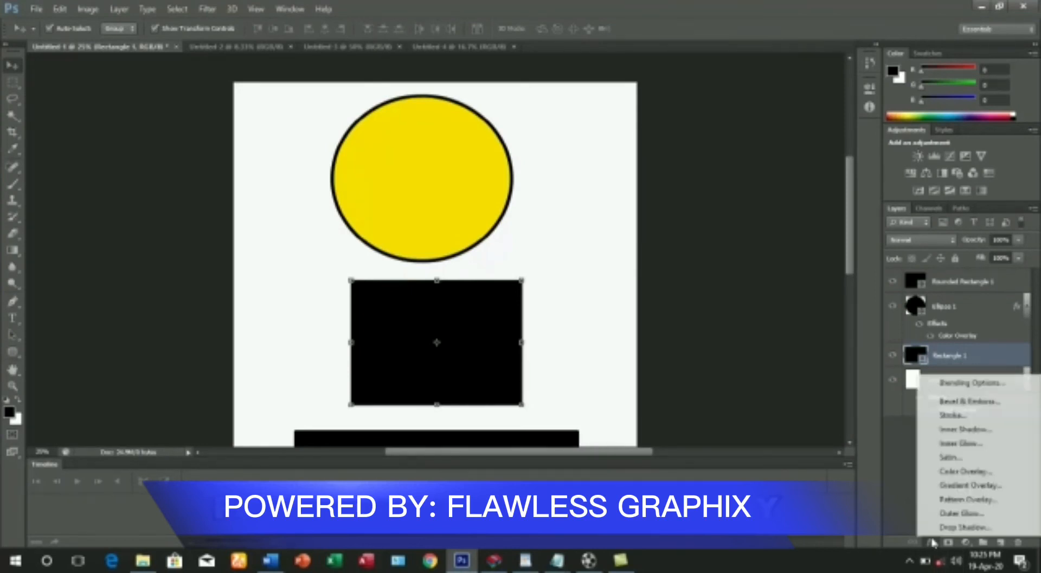
{"action": "left_click", "coordinate": [965, 472]}
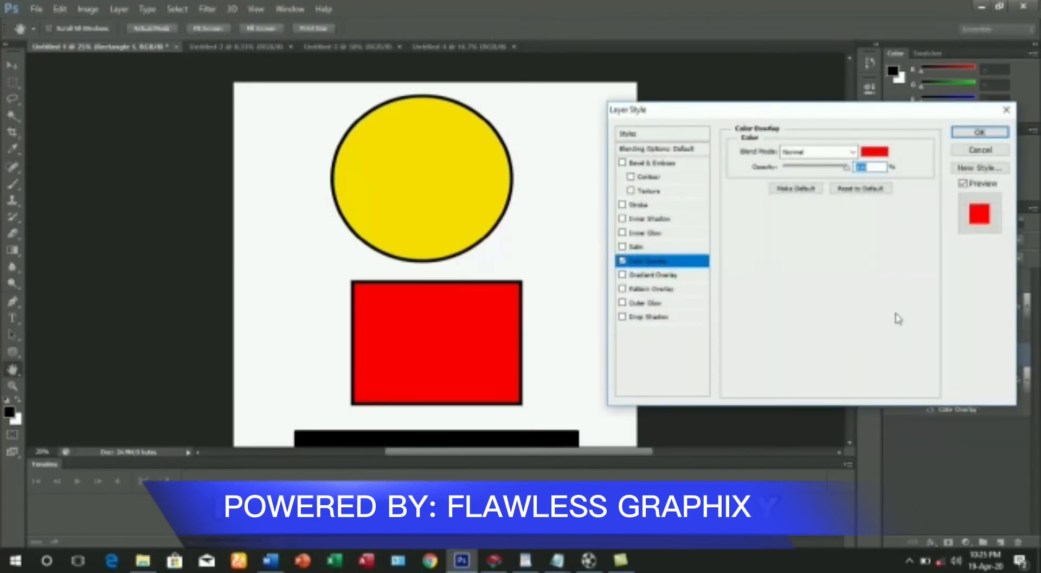
{"action": "left_click", "coordinate": [875, 153]}
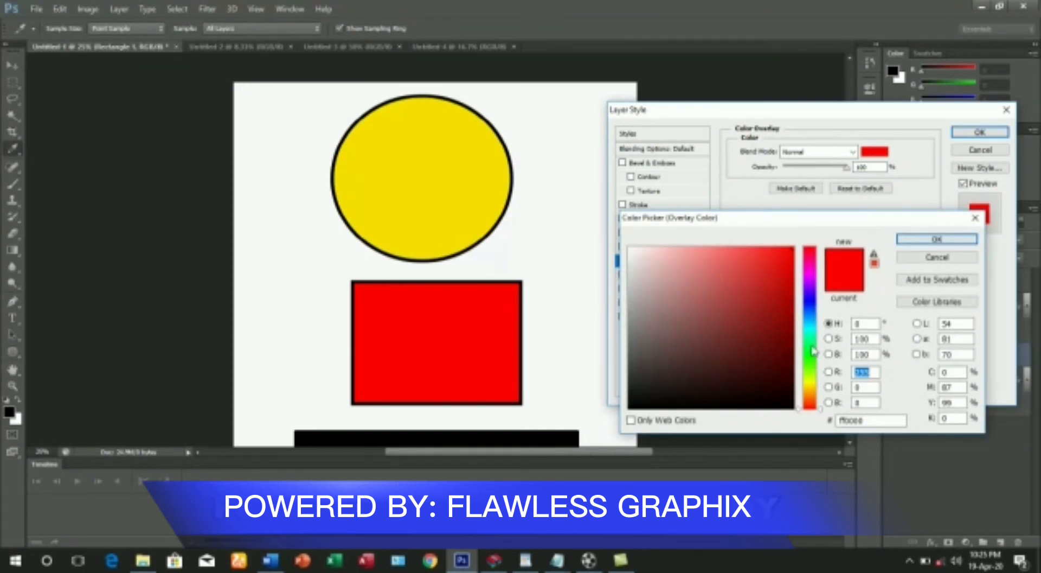
{"action": "left_click", "coordinate": [814, 352]}
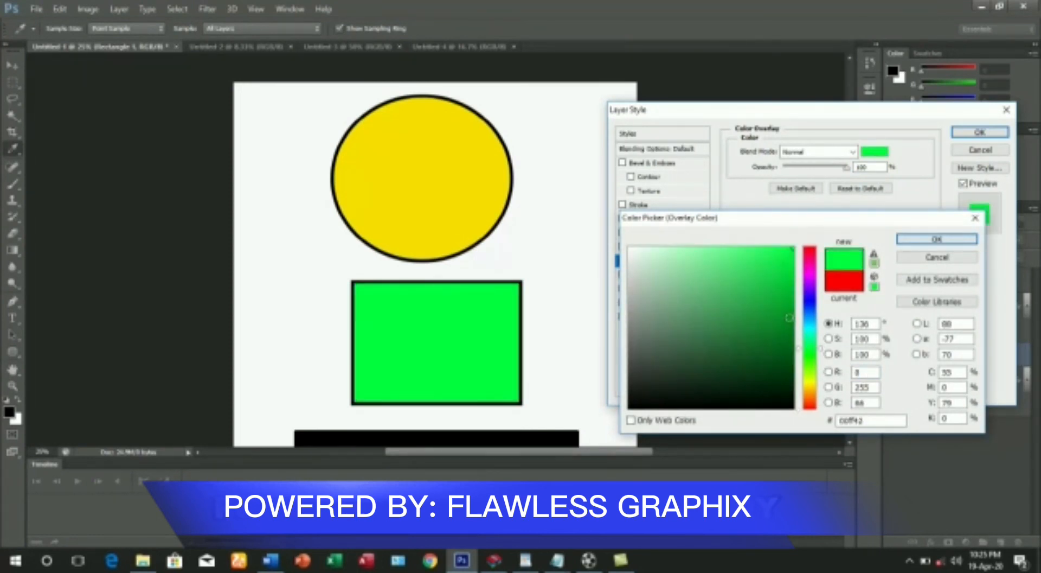
{"action": "left_click", "coordinate": [788, 313]}
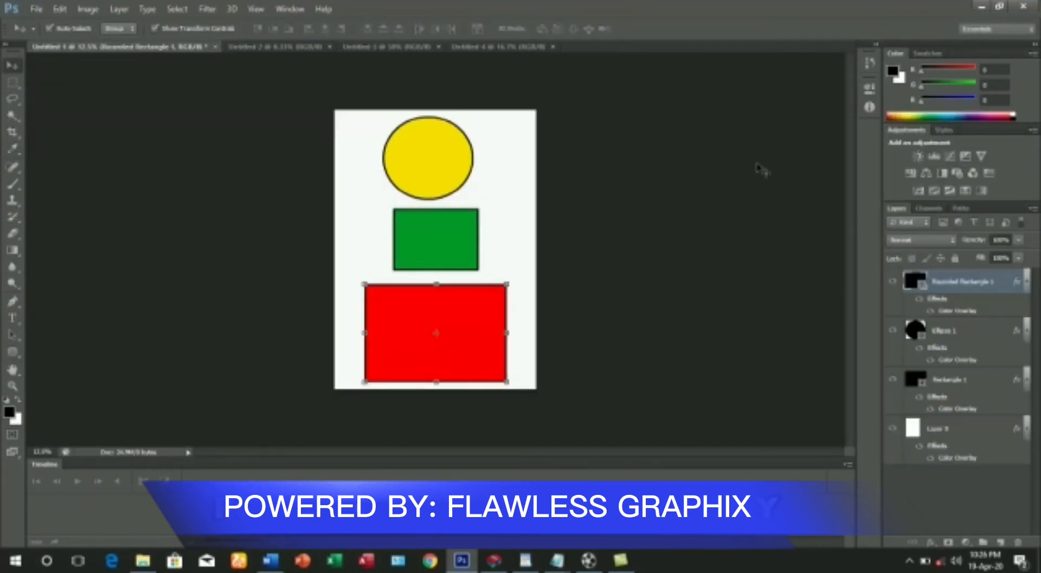
{"action": "left_click", "coordinate": [756, 164]}
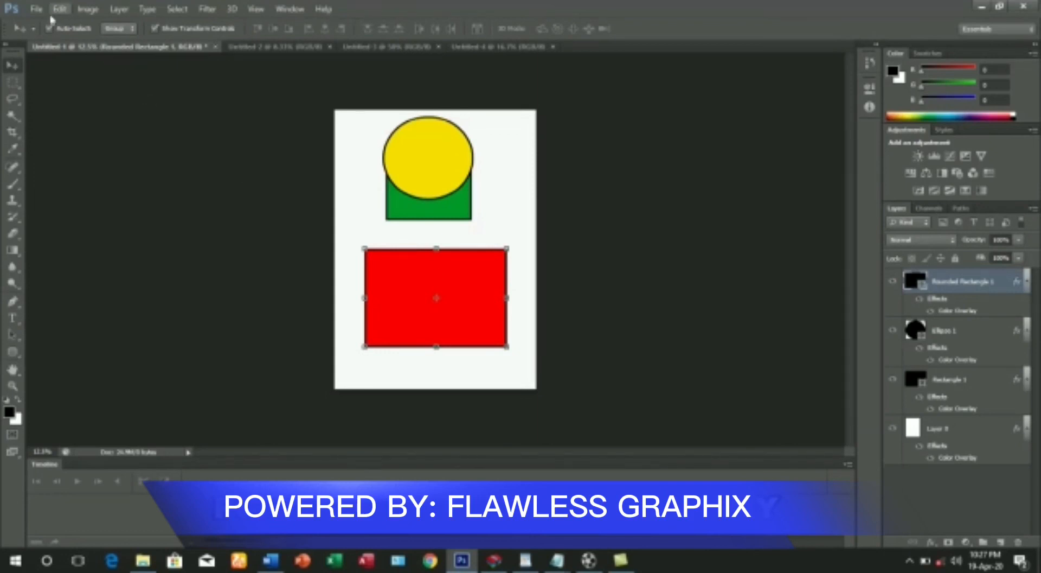
Step: Save the document on the Desktop as SHAPES 4 in Photoshop format, with layers and Maximize Compatibility kept on
{"action": "left_click", "coordinate": [36, 9]}
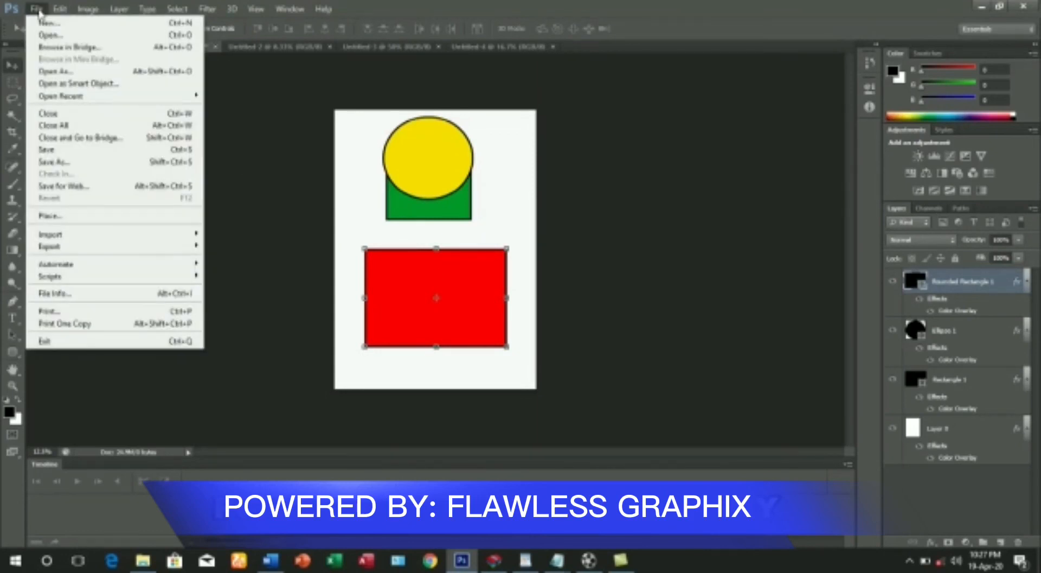
{"action": "left_click", "coordinate": [60, 162]}
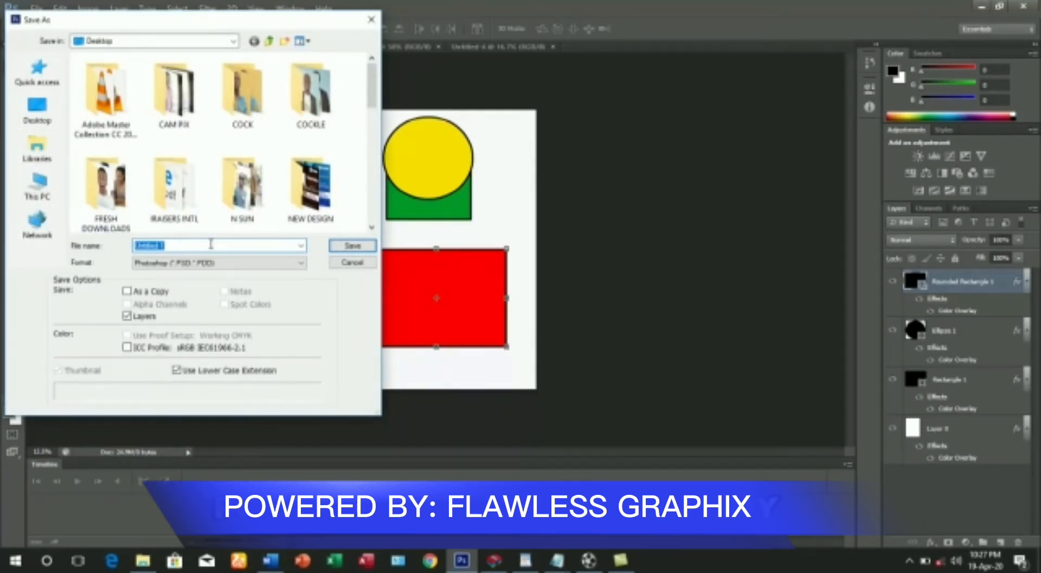
{"action": "type", "text": "s"}
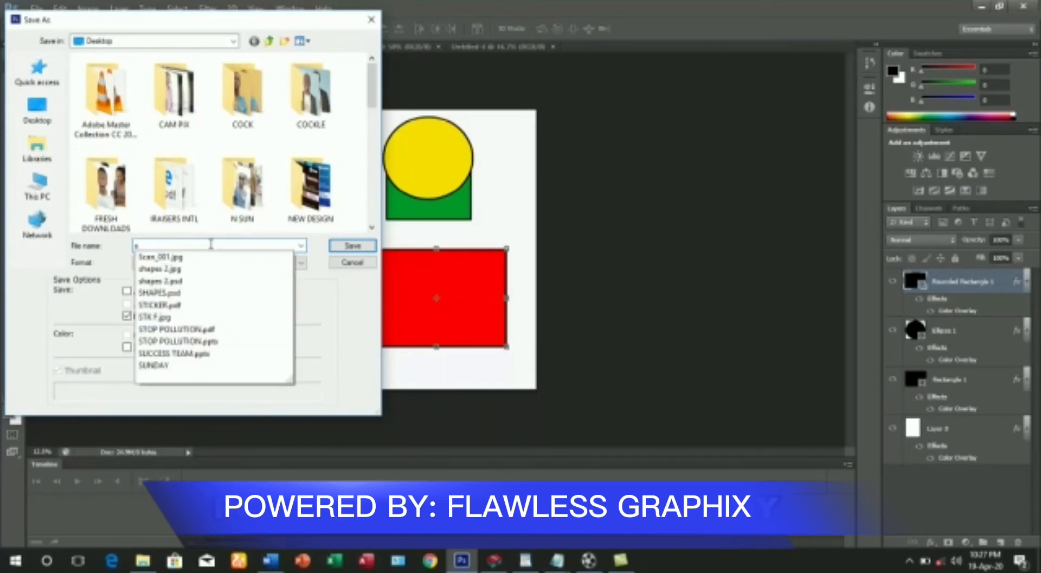
{"action": "type", "text": "ha"}
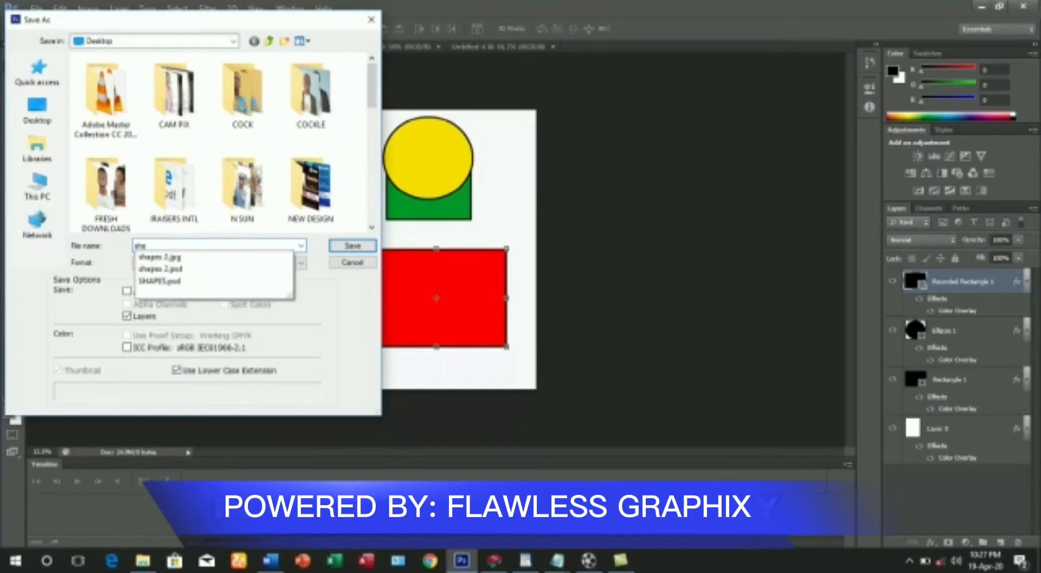
{"action": "key", "text": "BackSpace"}
{"action": "key", "text": "BackSpace"}
{"action": "key", "text": "BackSpace"}
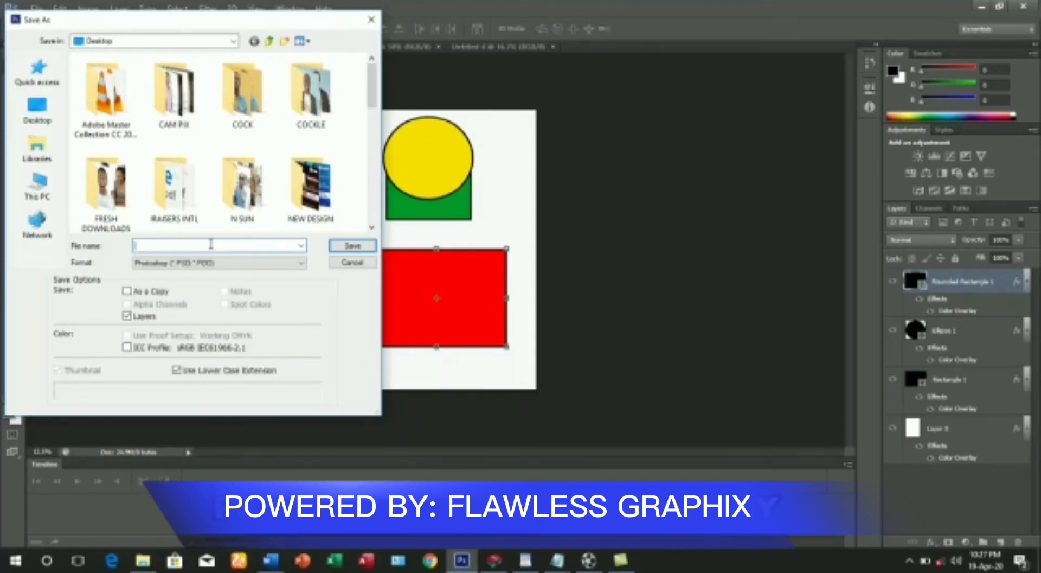
{"action": "type", "text": "s"}
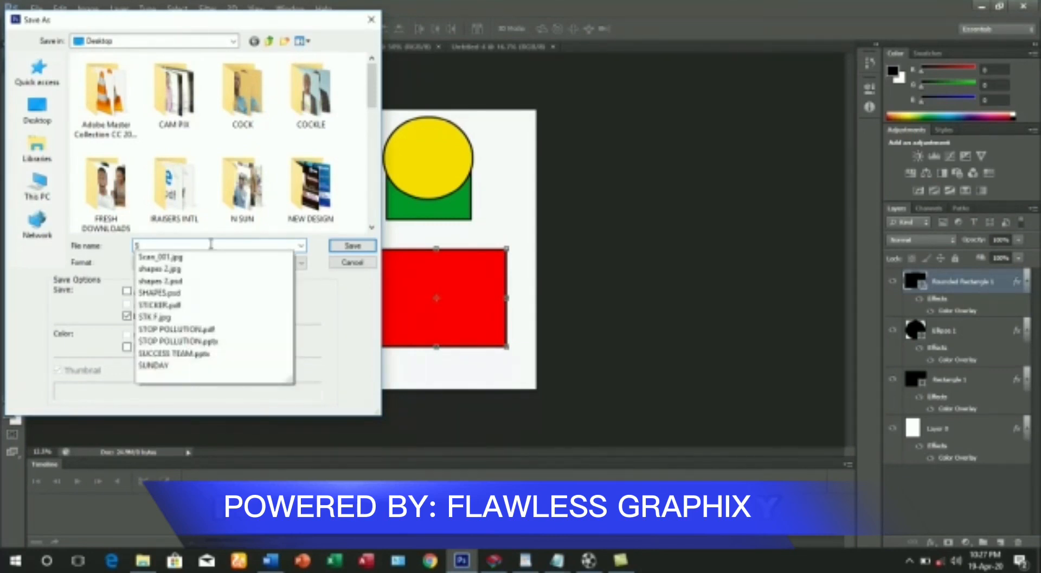
{"action": "type", "text": "h"}
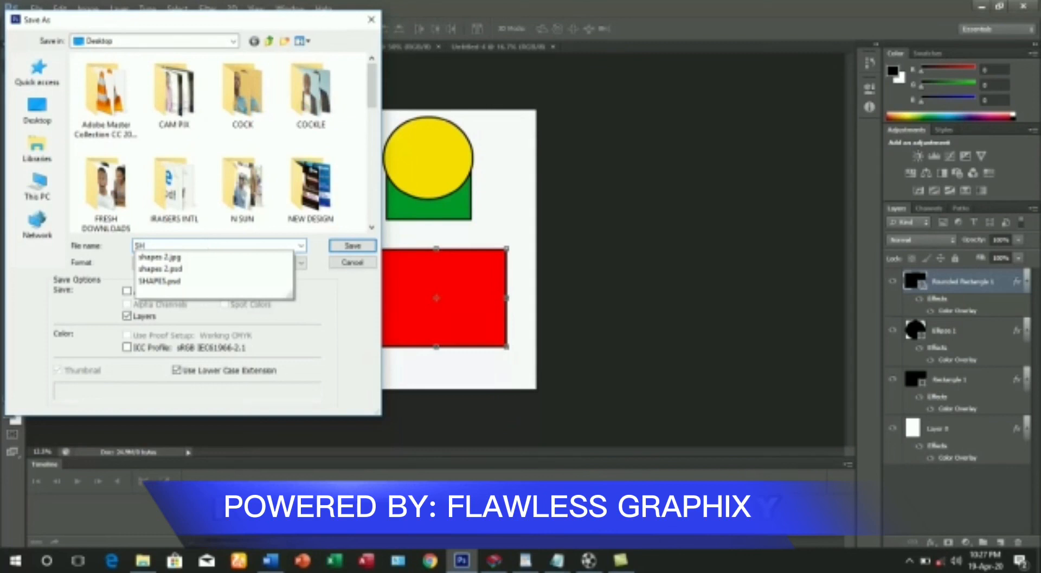
{"action": "type", "text": "APES 4"}
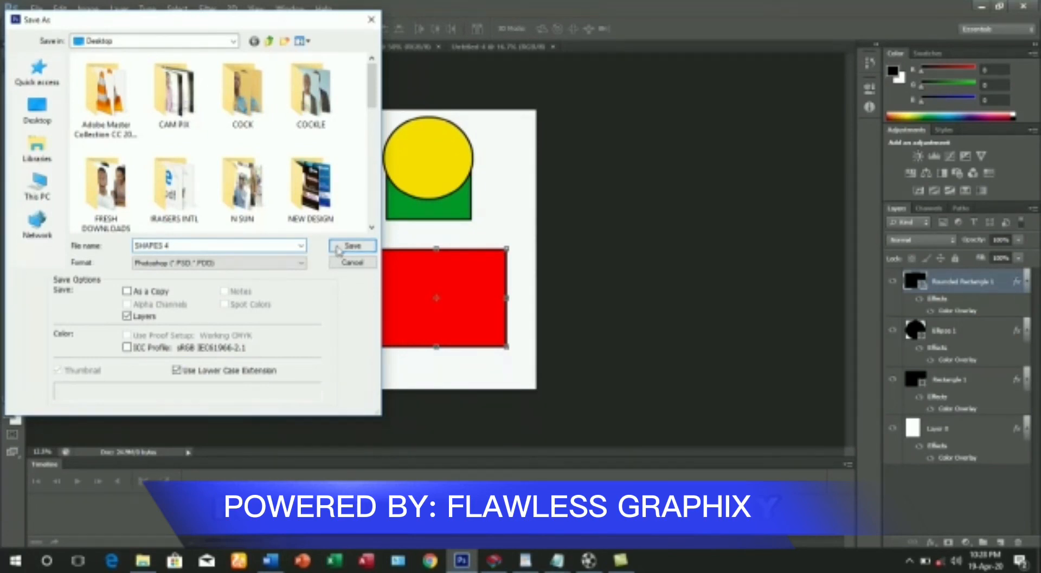
{"action": "left_click", "coordinate": [38, 114]}
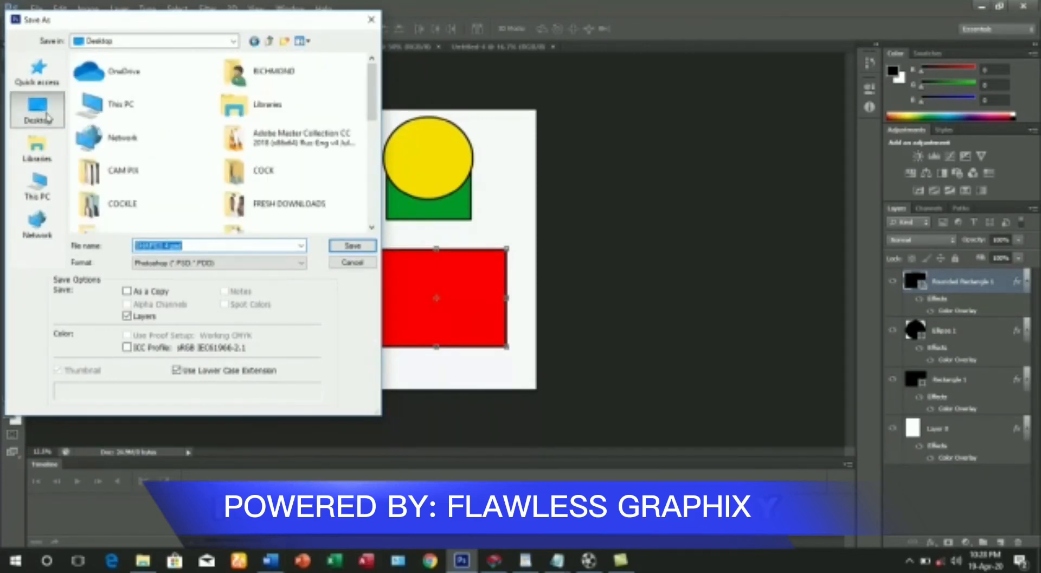
{"action": "left_click", "coordinate": [352, 246]}
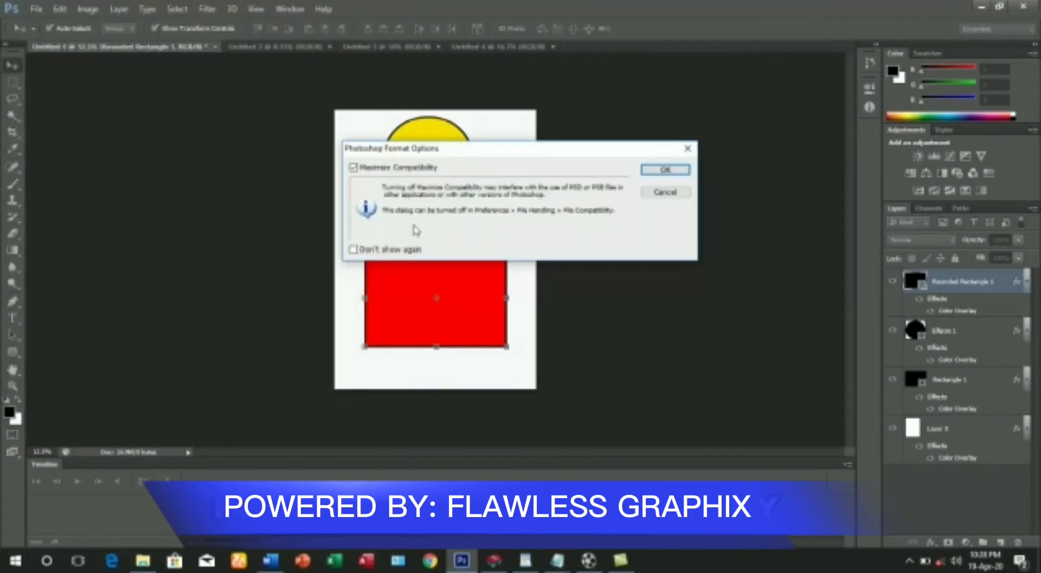
{"action": "left_click", "coordinate": [667, 170]}
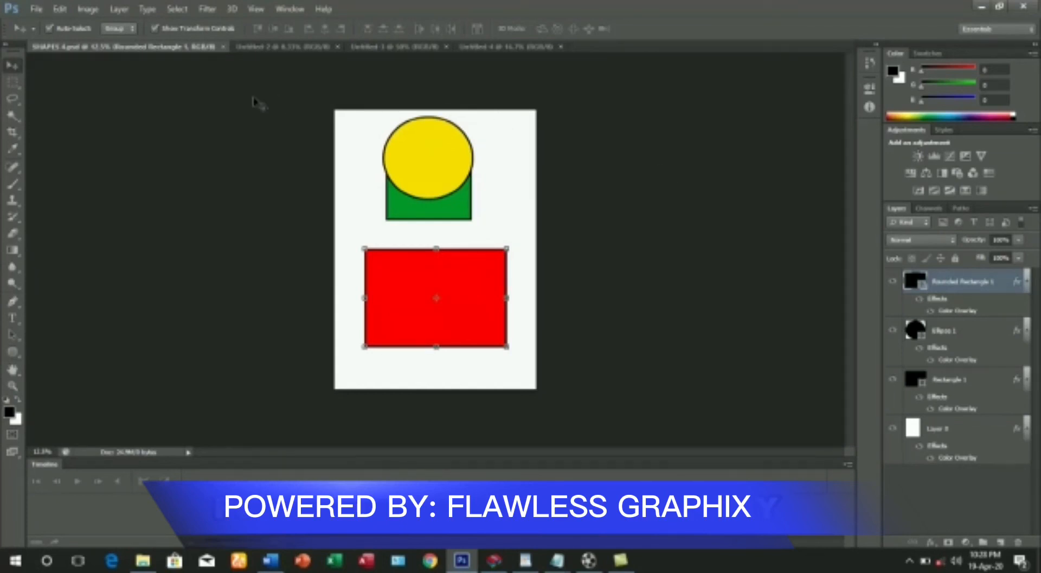
Step: Save a JPEG copy of the document on the Desktop as SHAPES 4.jpg, using quality 12 Maximum and the Baseline ("Standard") format option
{"action": "left_click", "coordinate": [45, 12]}
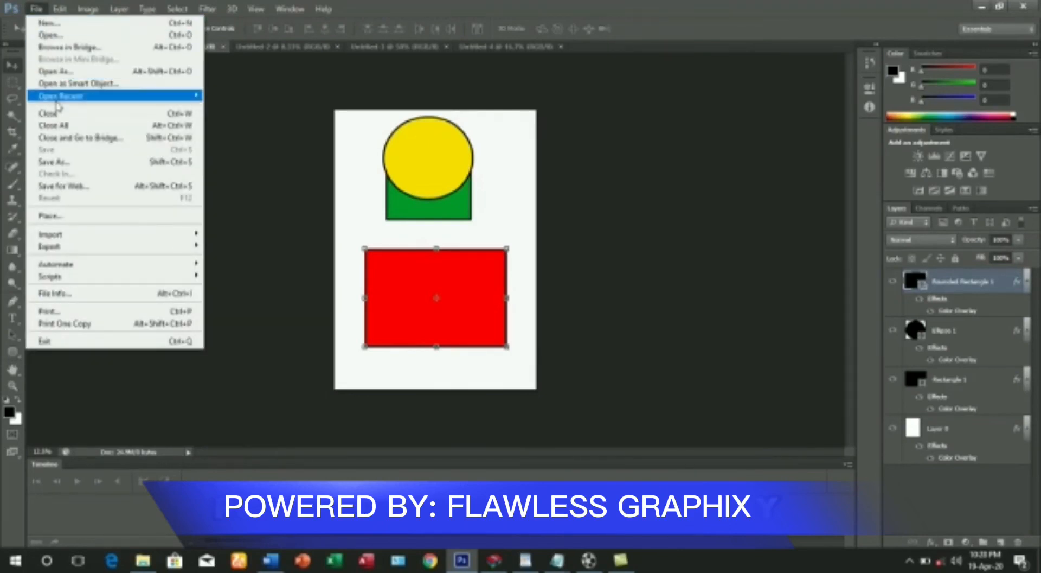
{"action": "left_click", "coordinate": [59, 161]}
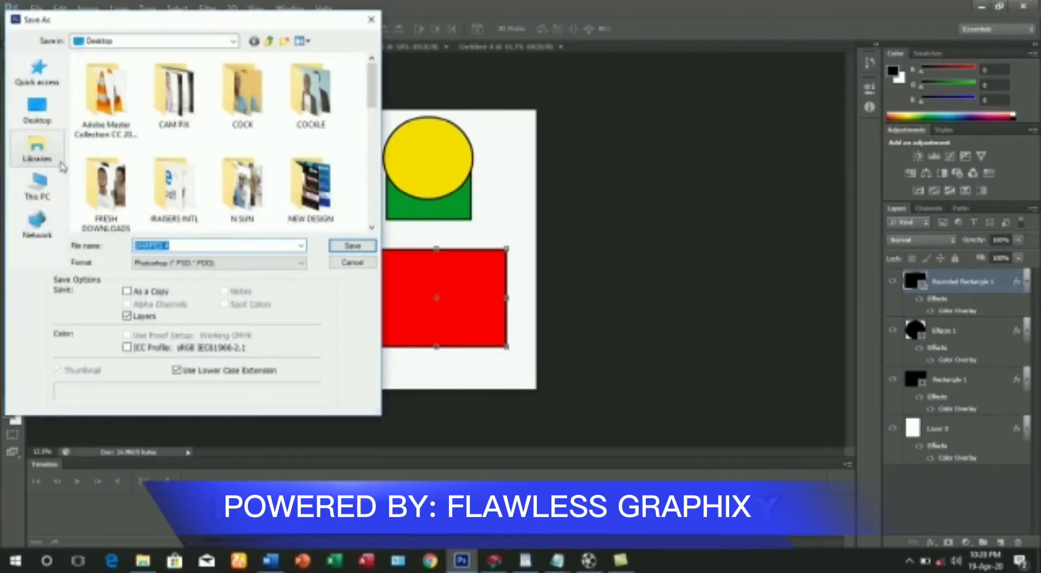
{"action": "left_click", "coordinate": [185, 244]}
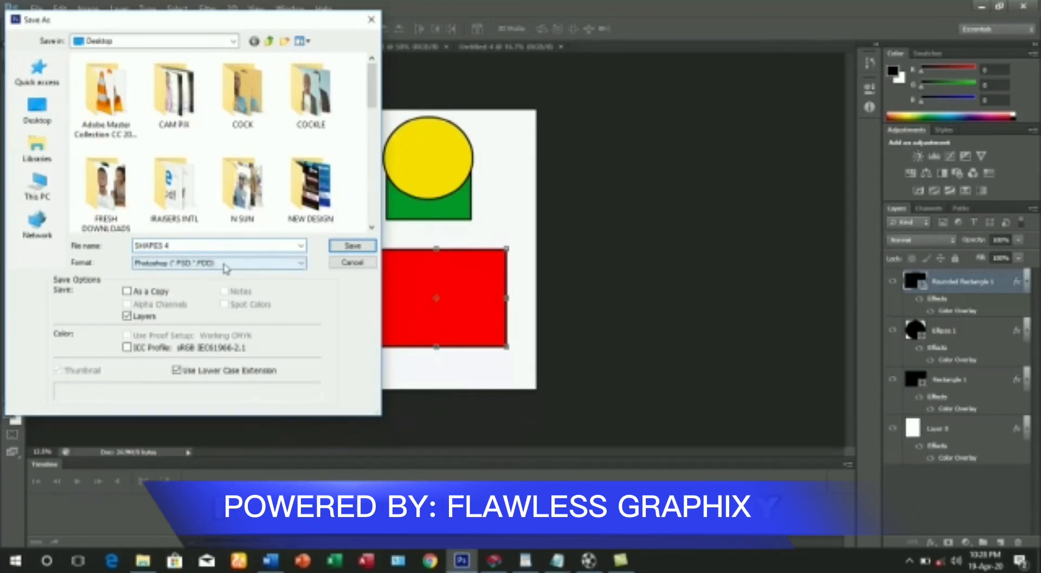
{"action": "left_click", "coordinate": [248, 269]}
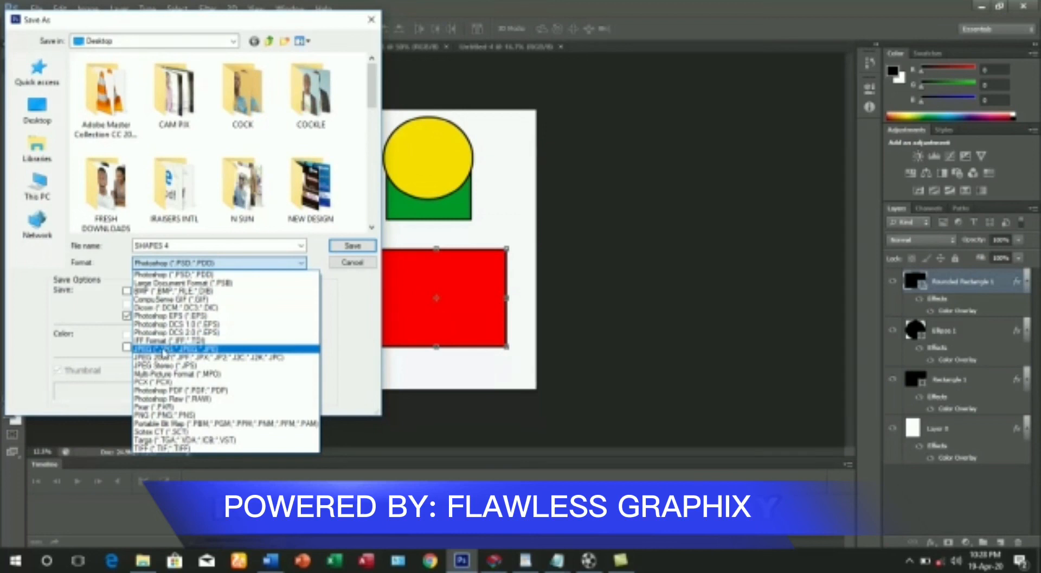
{"action": "left_click", "coordinate": [158, 349]}
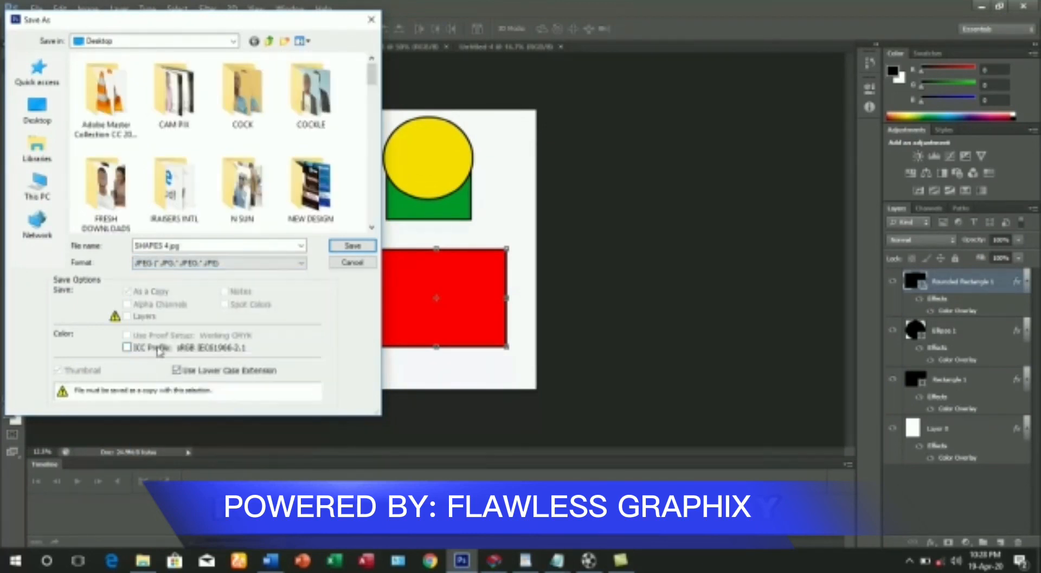
{"action": "left_click", "coordinate": [38, 112]}
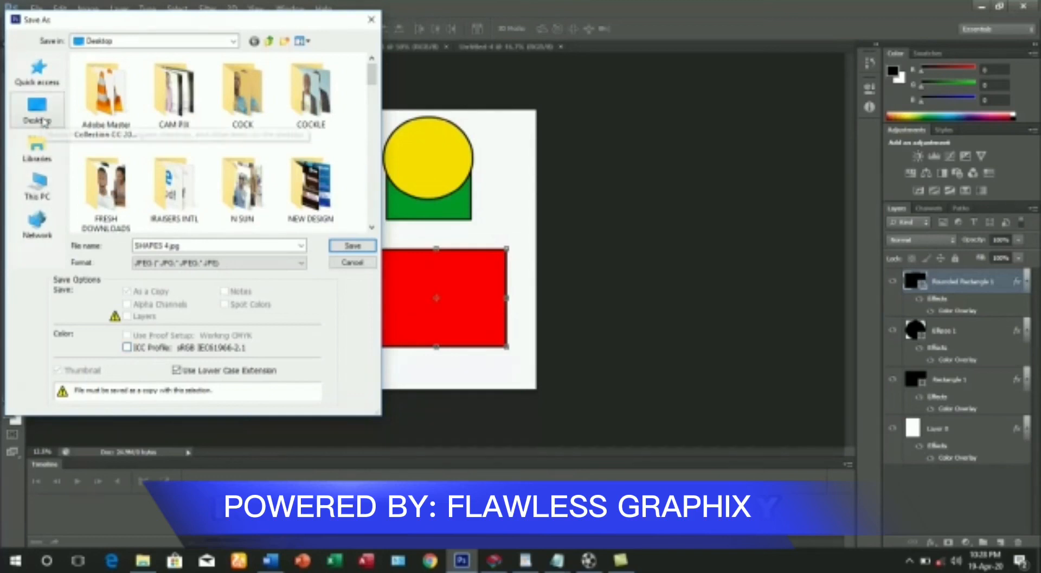
{"action": "left_click", "coordinate": [354, 247]}
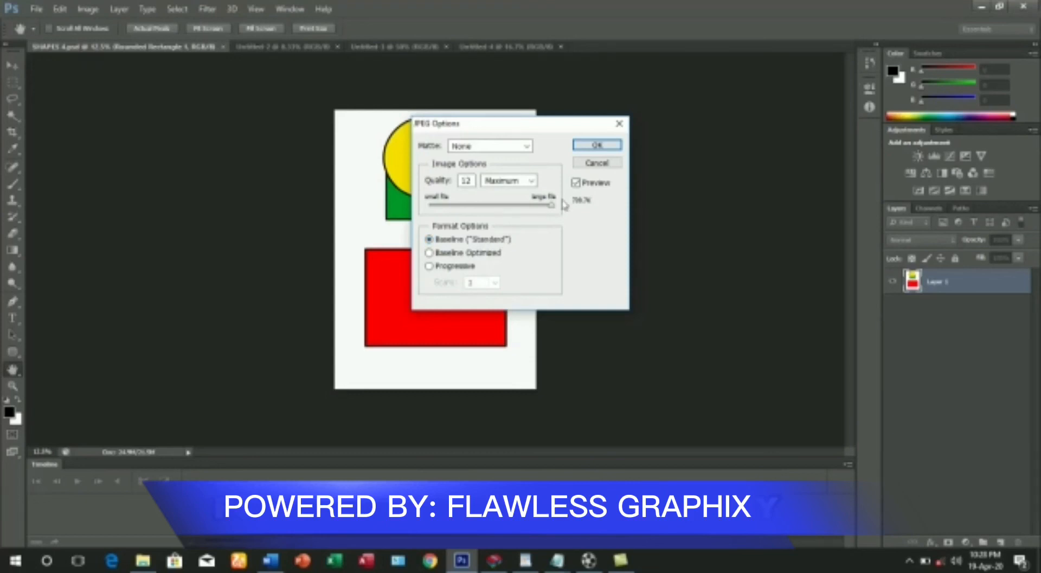
{"action": "left_click", "coordinate": [595, 146]}
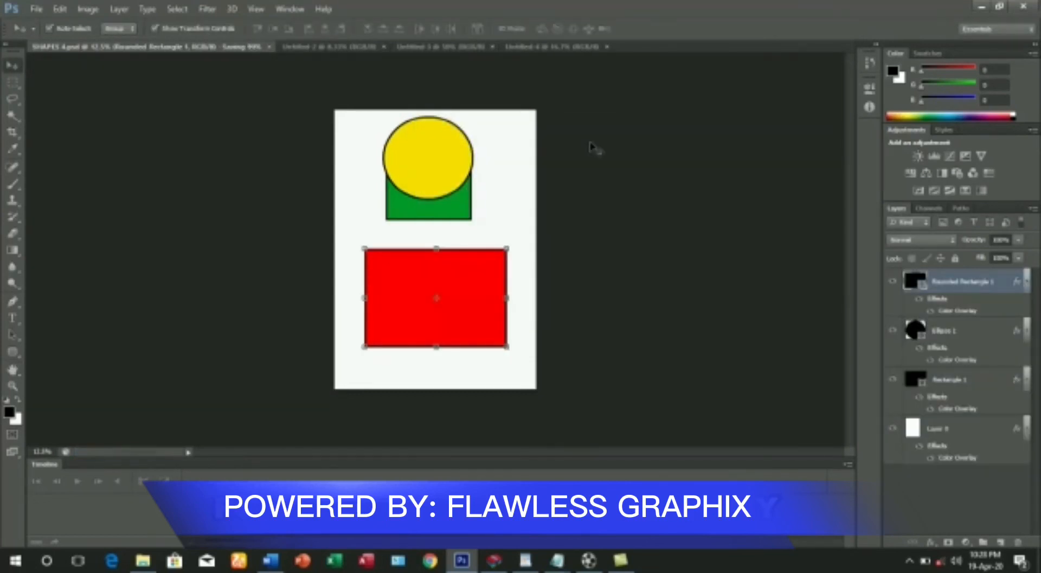
Step: Switch to the Windows desktop, view the SHAPES 4 JPEG image in Photos and close the viewer
{"action": "left_click", "coordinate": [980, 9]}
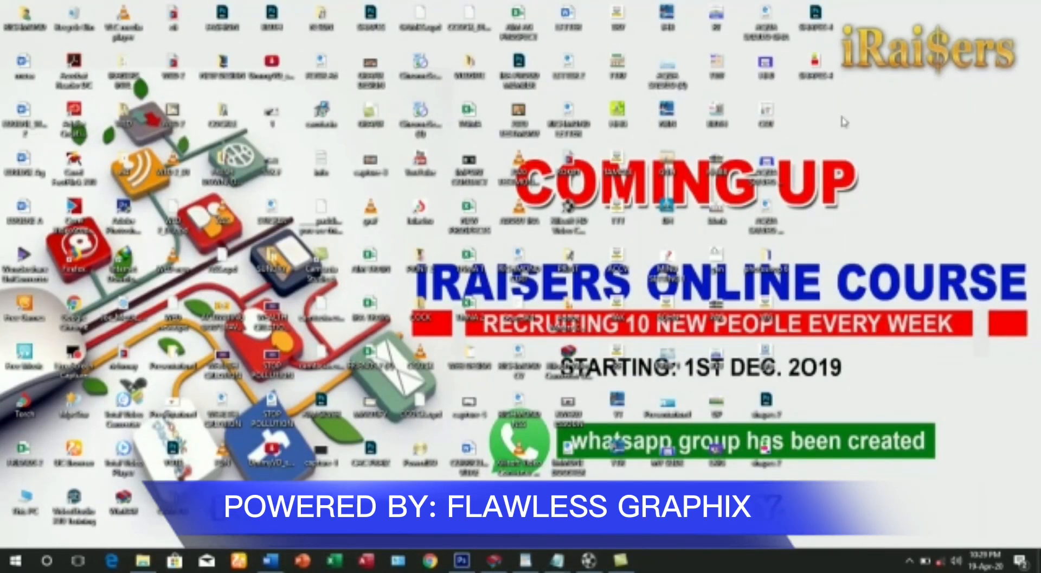
{"action": "double_click", "coordinate": [823, 66]}
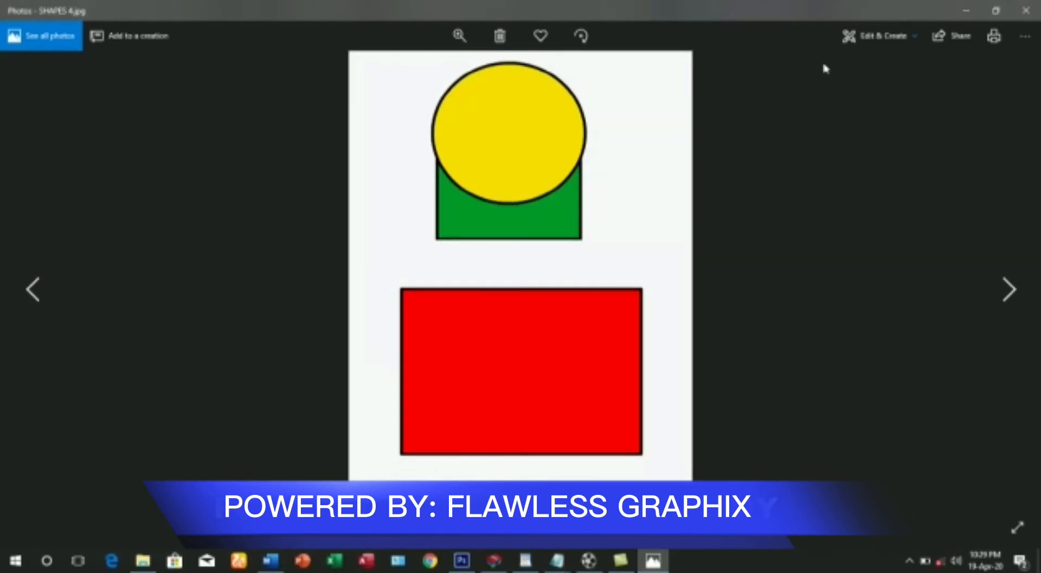
{"action": "left_click", "coordinate": [1027, 9]}
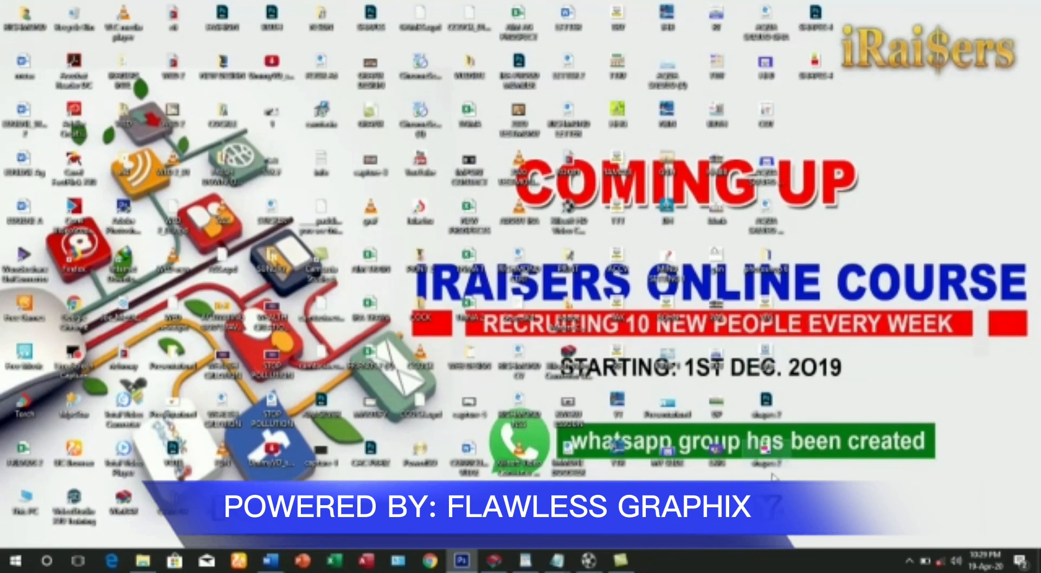